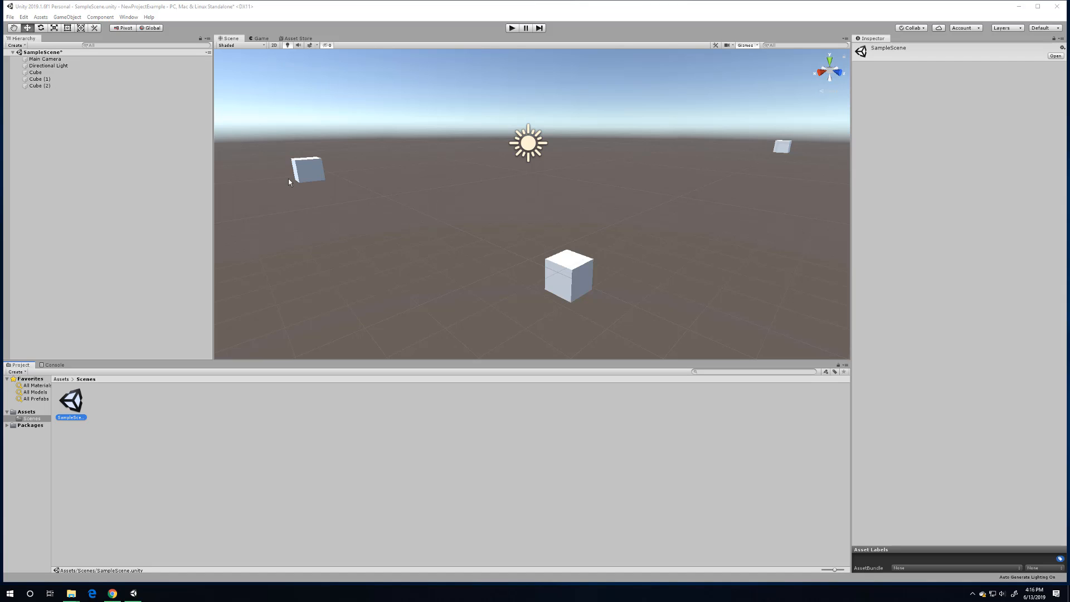
# - Open the SampleScene asset from the Scenes folder and save the pending changes to the current scene
pyautogui.click(72, 409)
pyautogui.click(91, 444)
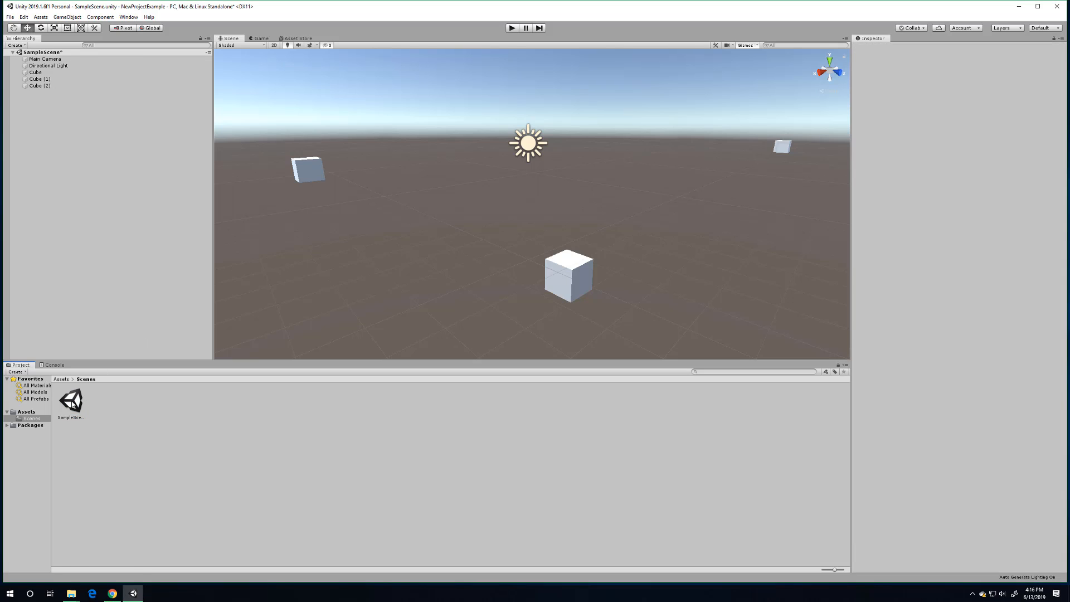
pyautogui.click(71, 401)
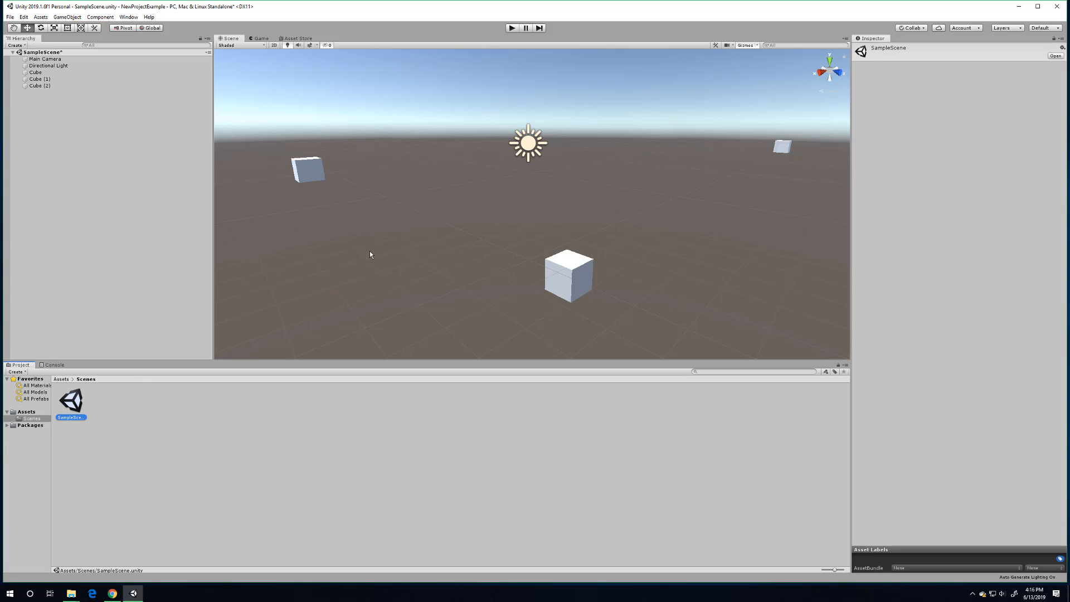
pyautogui.moveTo(368, 253); pyautogui.dragTo(318, 279, button='middle')
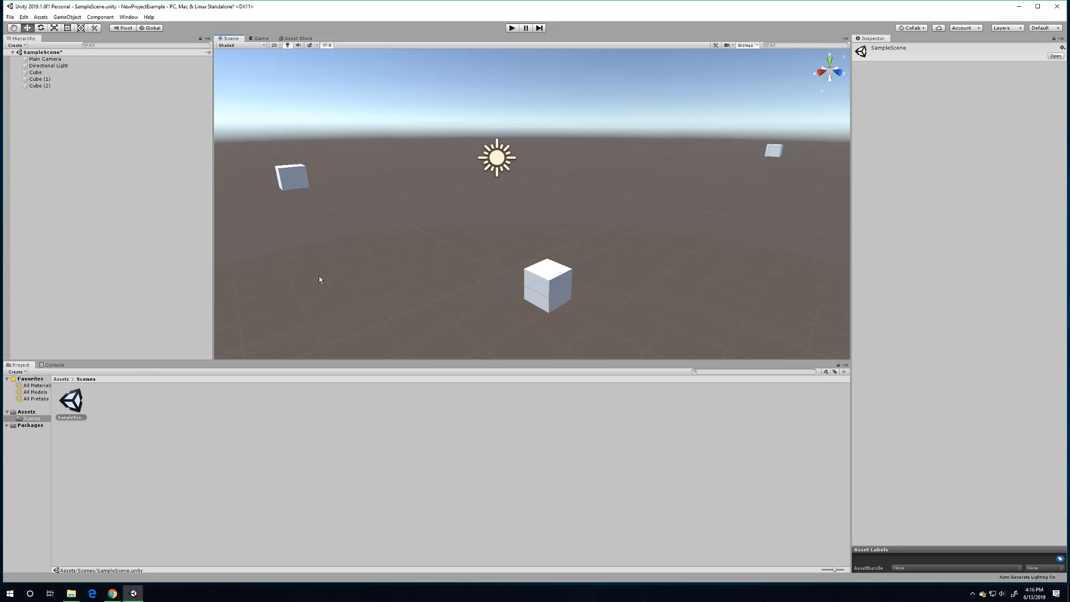
pyautogui.doubleClick(81, 411)
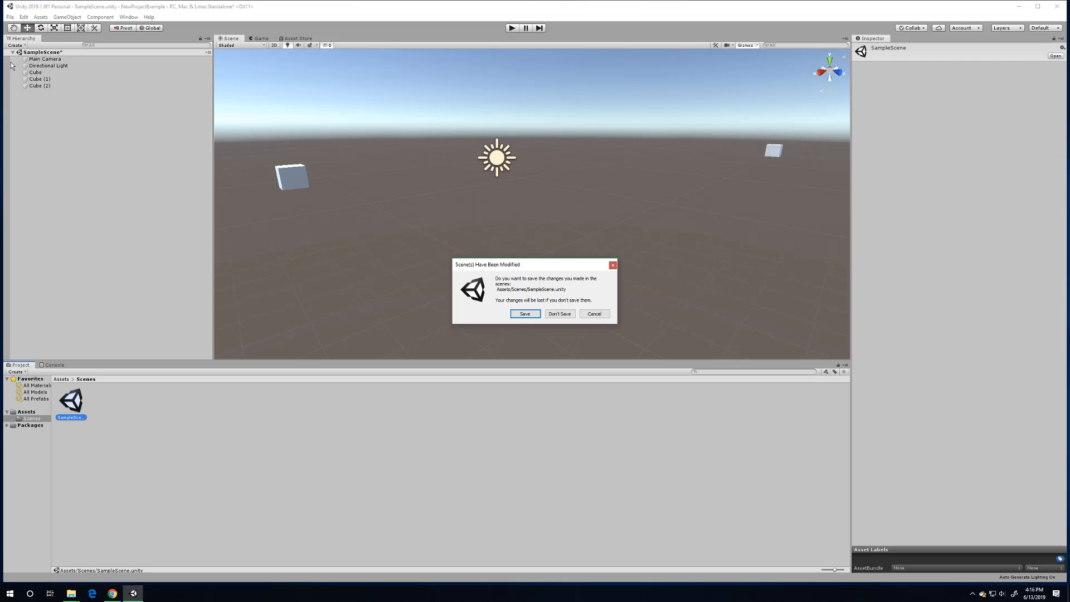
pyautogui.click(530, 316)
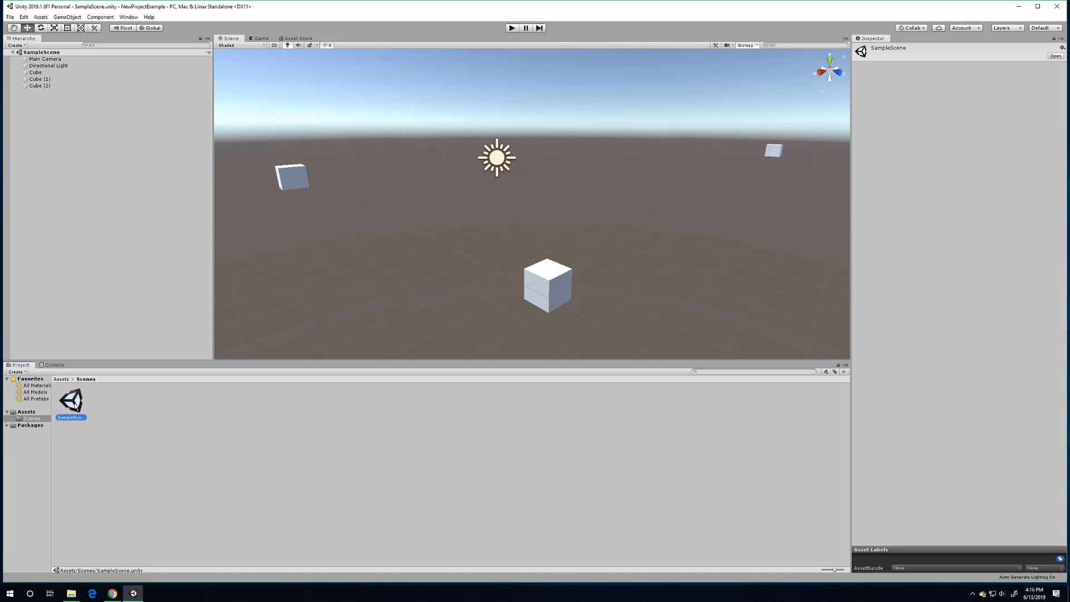
# - Look around the scene from different viewpoints to examine the three cubes and the directional light
pyautogui.moveTo(409, 217); pyautogui.dragTo(377, 205, button='right')
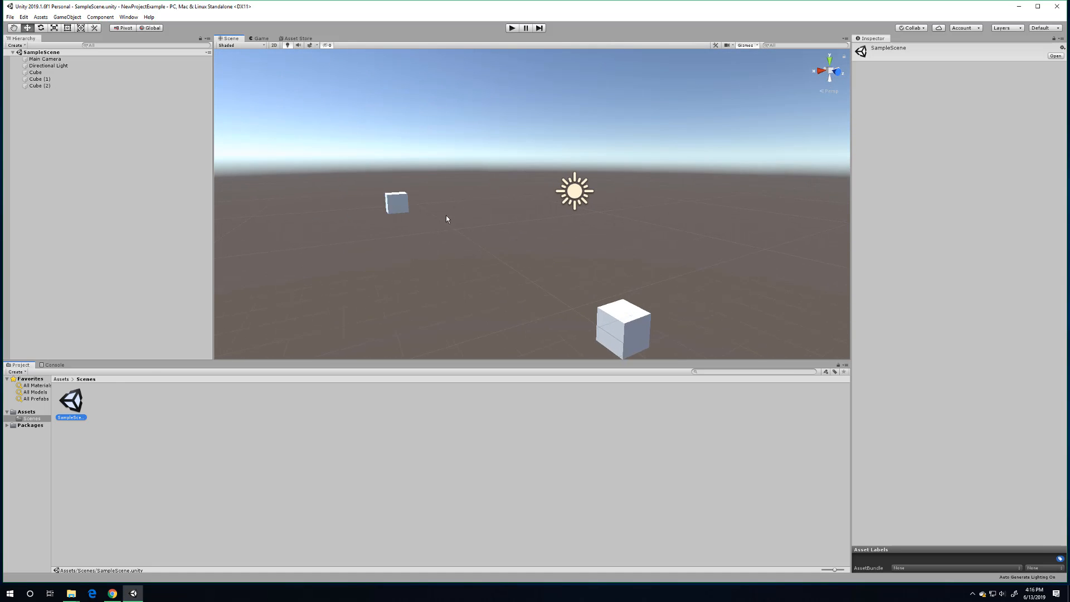
pyautogui.moveTo(446, 216); pyautogui.dragTo(286, 199, button='middle')
pyautogui.moveTo(430, 254); pyautogui.dragTo(518, 260, button='right')
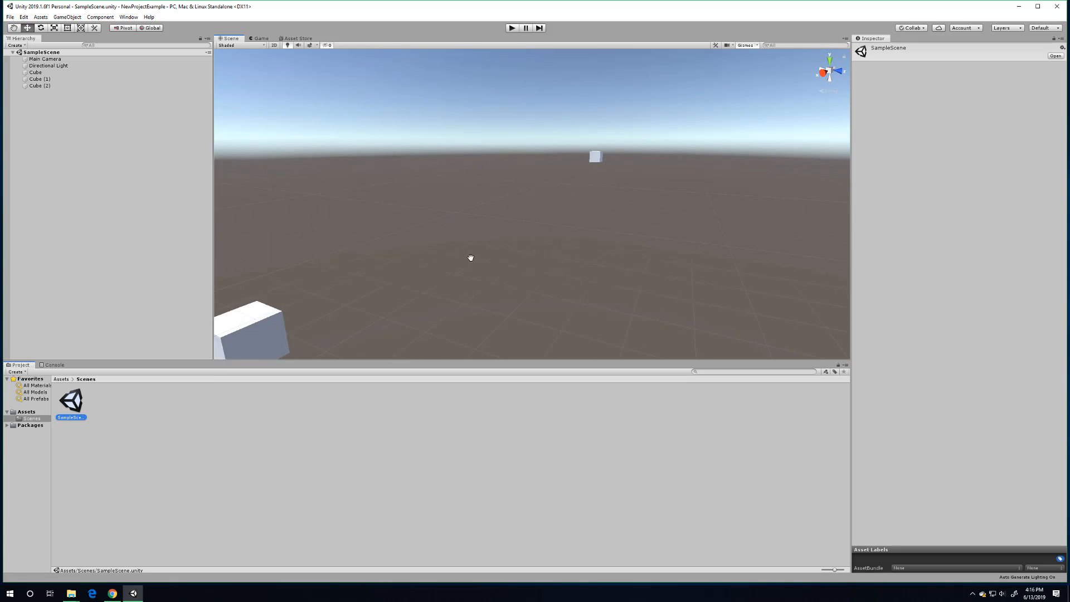
pyautogui.moveTo(470, 256); pyautogui.dragTo(738, 232, button='middle')
pyautogui.moveTo(738, 231); pyautogui.dragTo(620, 238, button='right')
pyautogui.scroll(-5, 581, 229)
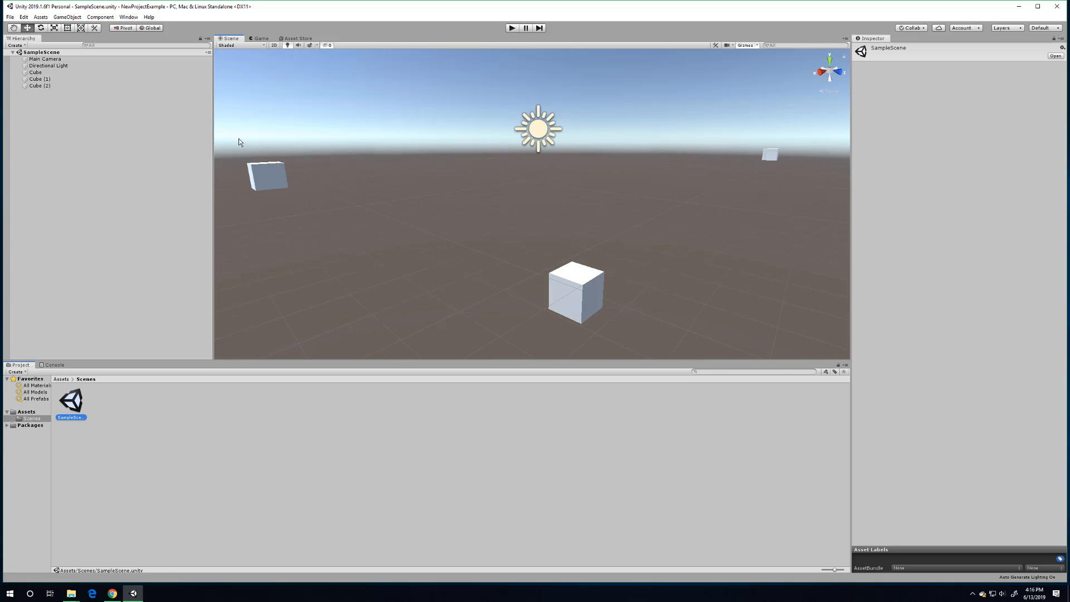
# - Review the objects contained in SampleScene, selecting the directional light and each cube to inspect their properties
pyautogui.click(35, 52)
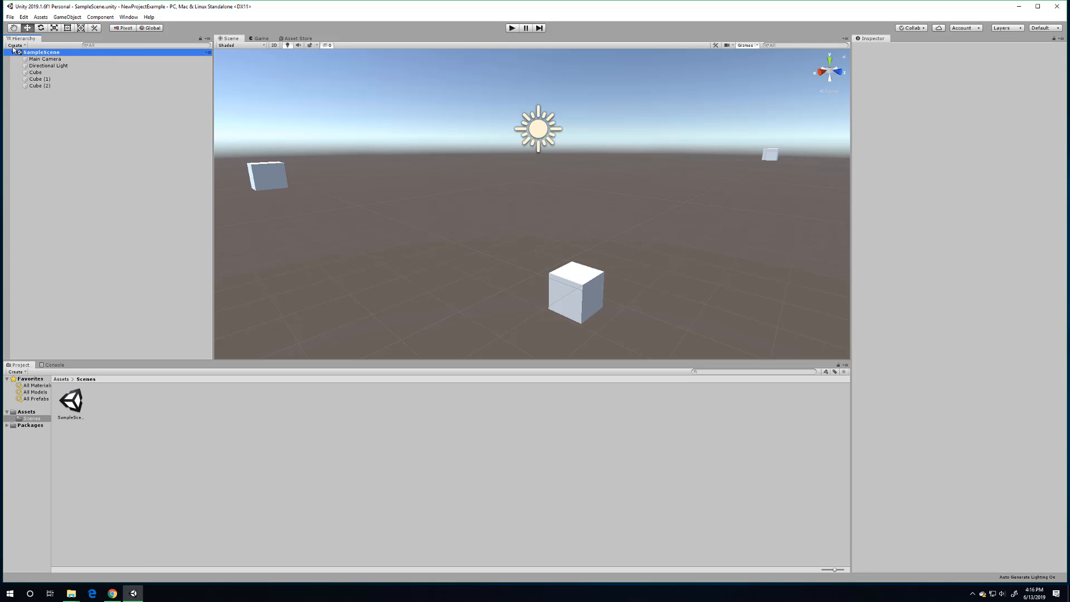
pyautogui.click(13, 52)
pyautogui.click(13, 52)
pyautogui.click(25, 59)
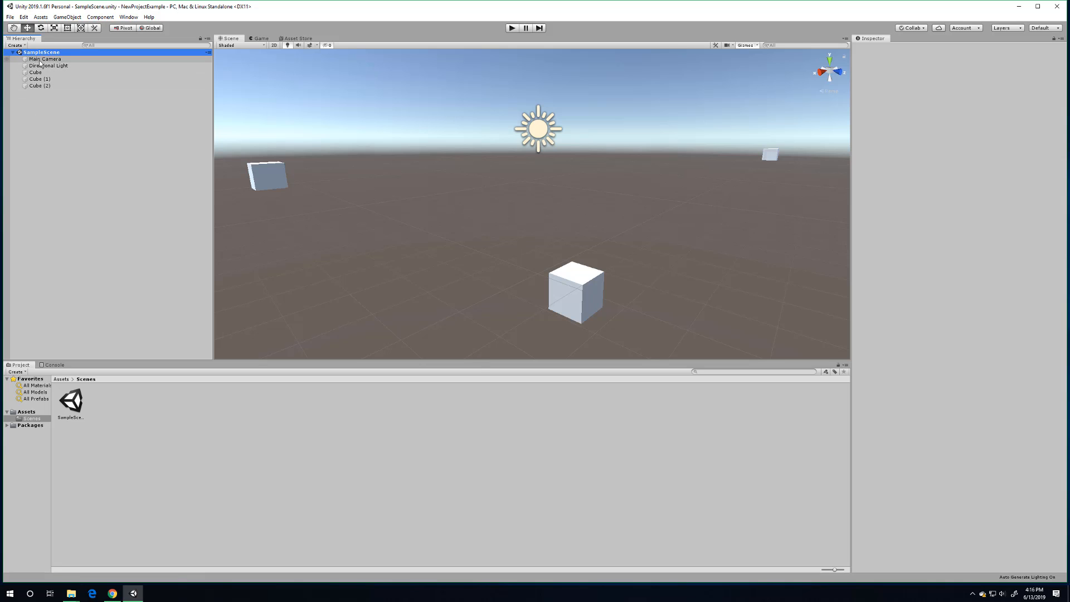
pyautogui.click(33, 66)
pyautogui.click(33, 74)
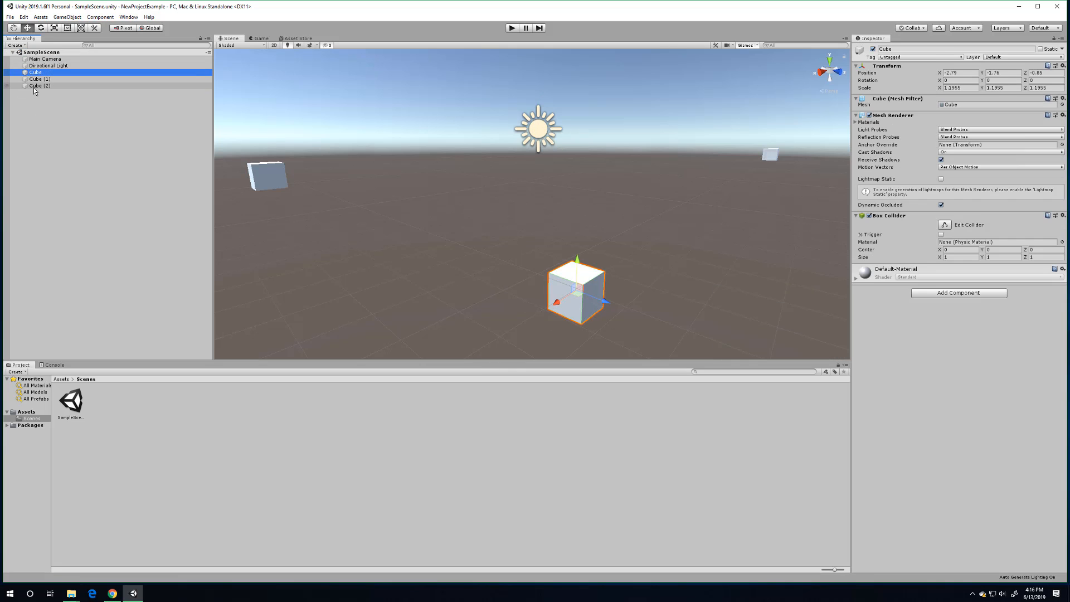
pyautogui.click(33, 87)
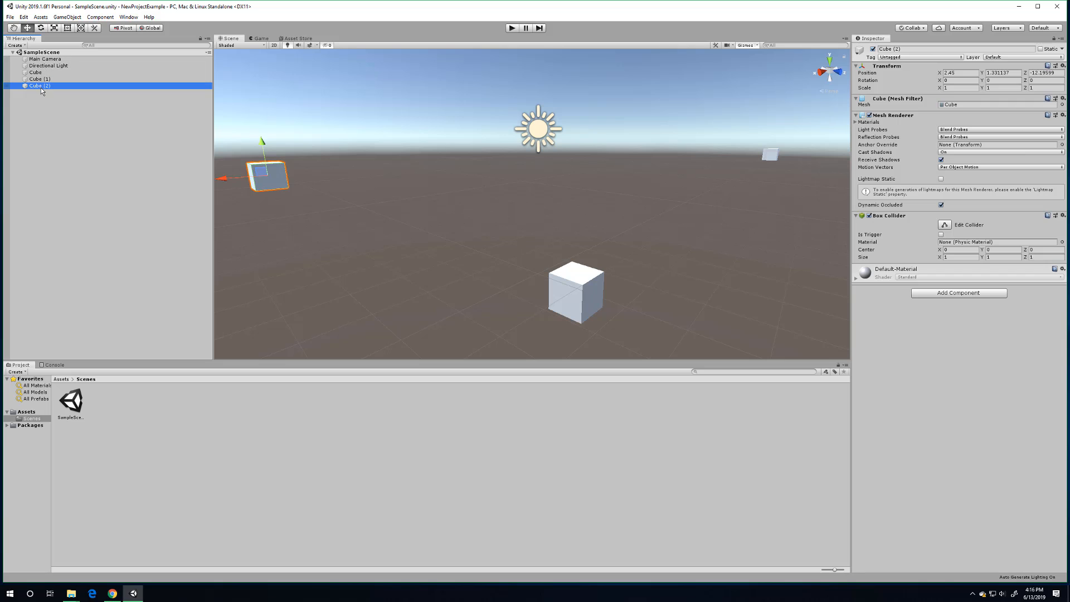
pyautogui.click(65, 66)
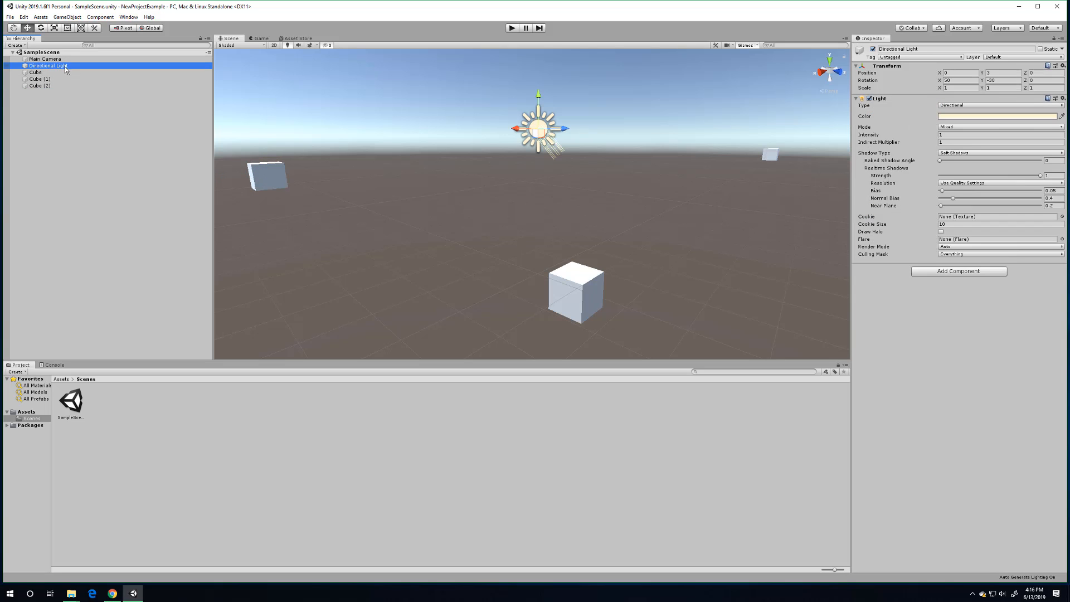
pyautogui.click(55, 72)
pyautogui.click(53, 78)
pyautogui.click(49, 86)
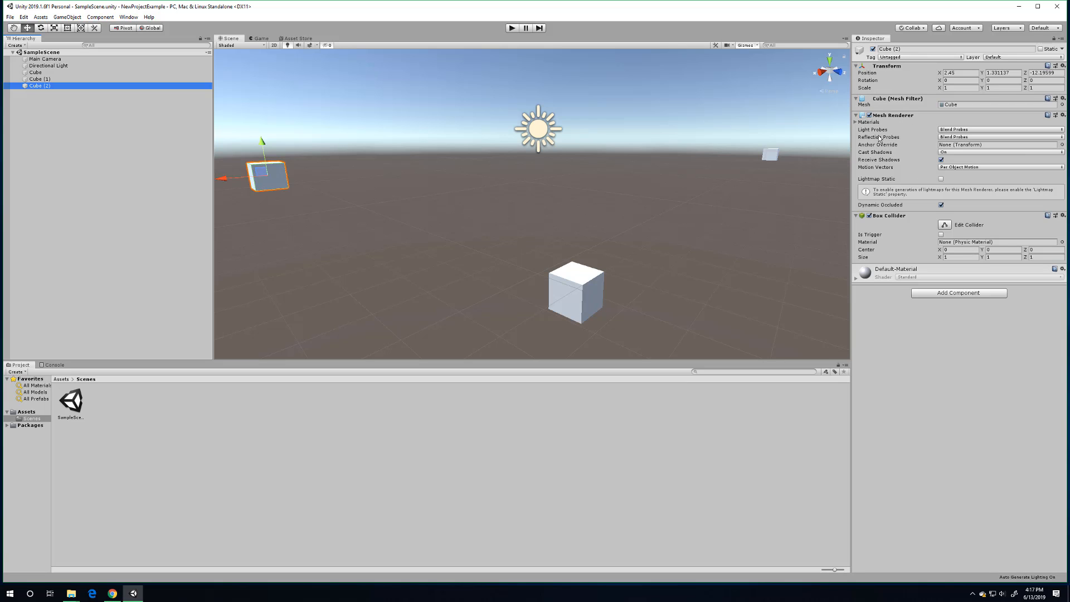
# - Examine the Transform component of Cube (2) and the materials listed in its Mesh Renderer
pyautogui.click(856, 66)
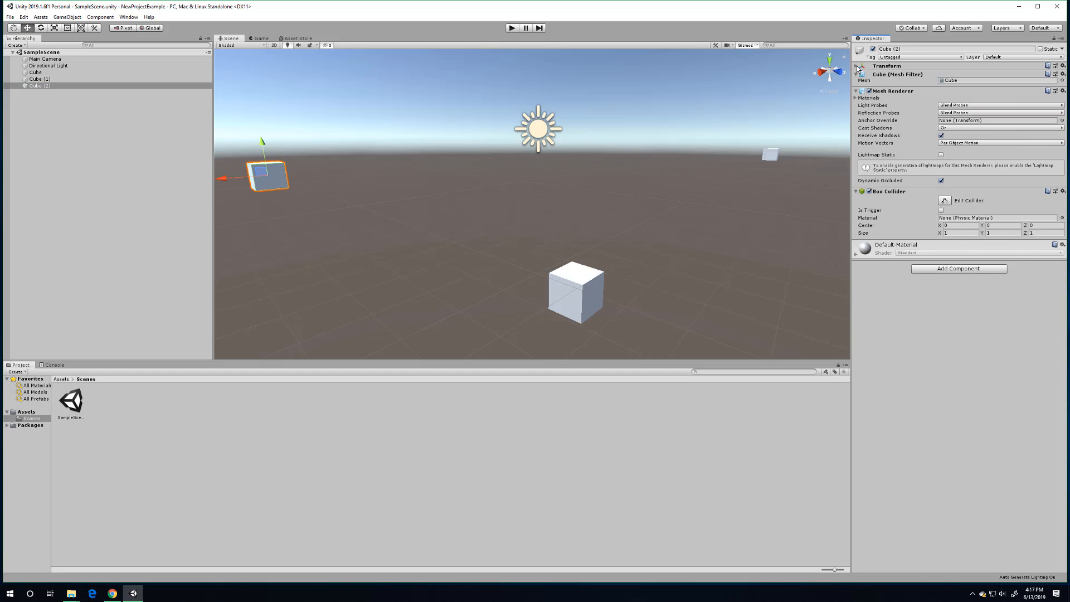
pyautogui.click(856, 66)
pyautogui.click(857, 66)
pyautogui.click(857, 67)
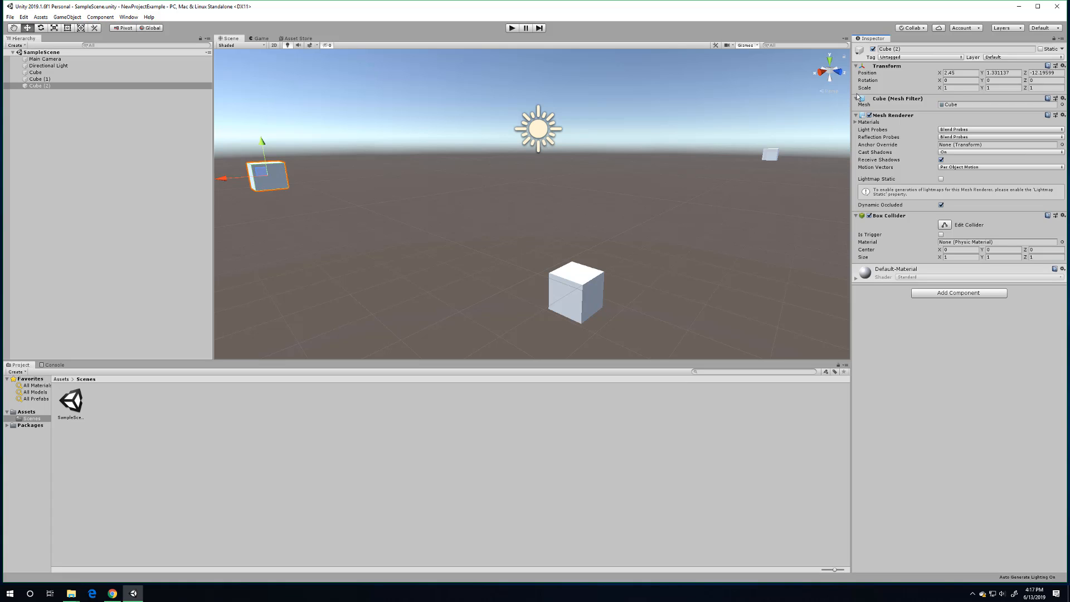
pyautogui.click(856, 123)
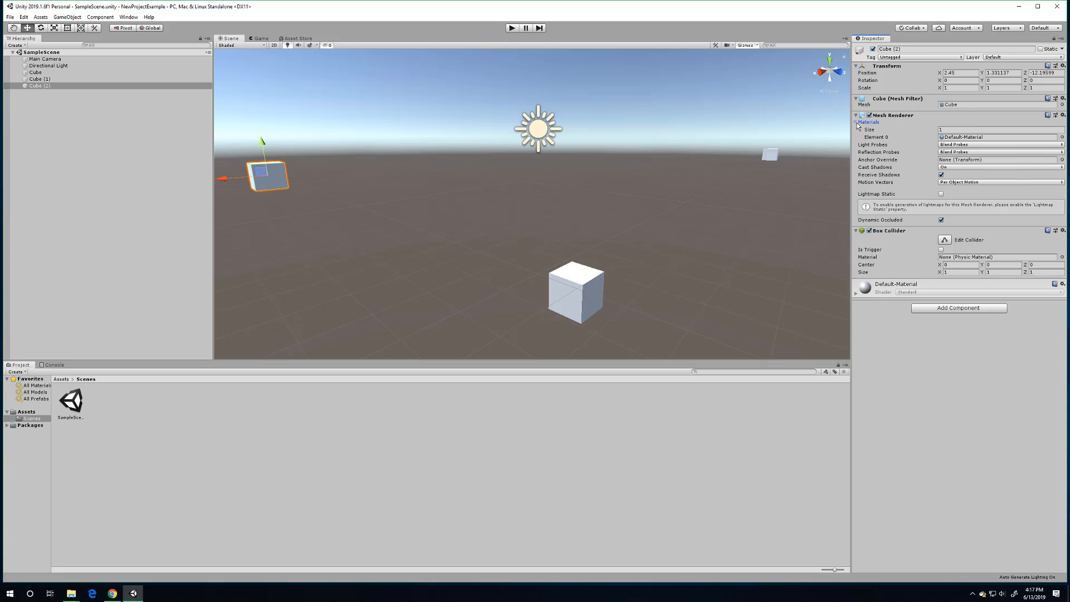
pyautogui.click(857, 123)
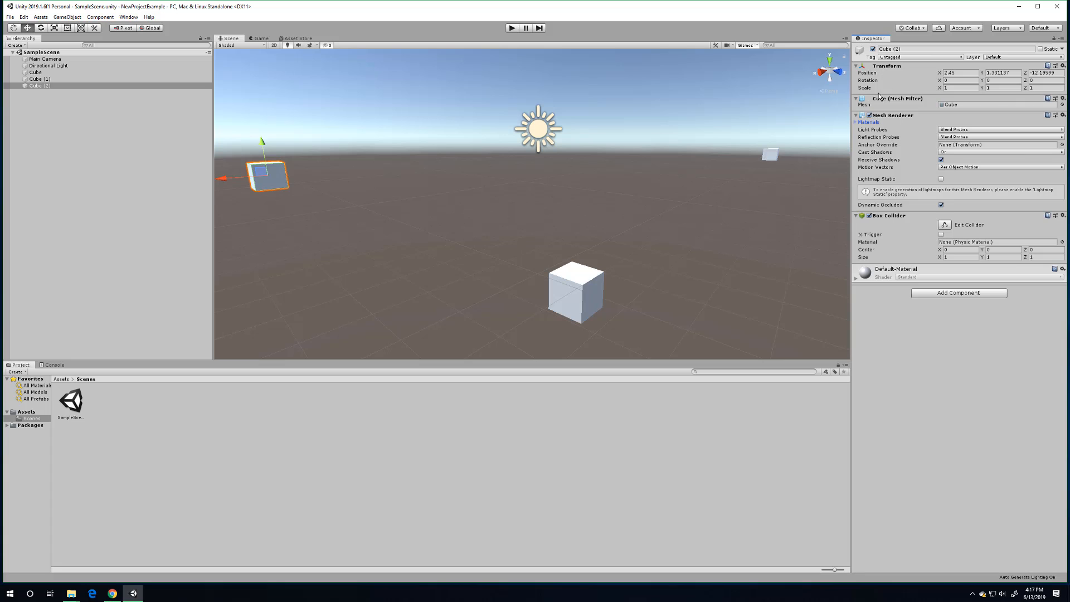
# - Collapse the Transform, Mesh Filter, Mesh Renderer and Box Collider components of Cube (2), and expand all four again
pyautogui.click(856, 67)
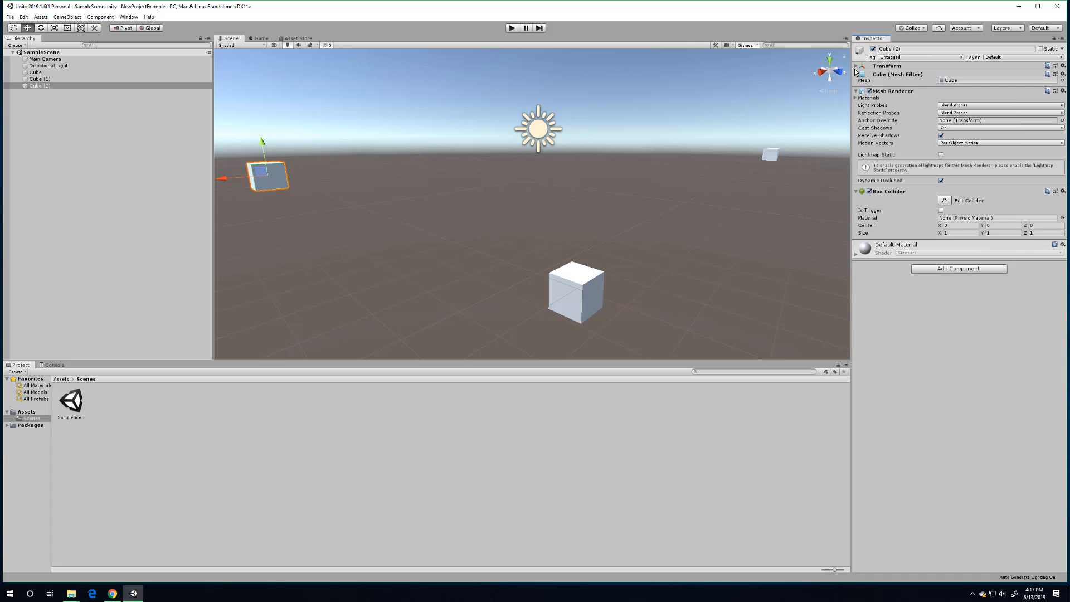
pyautogui.click(855, 74)
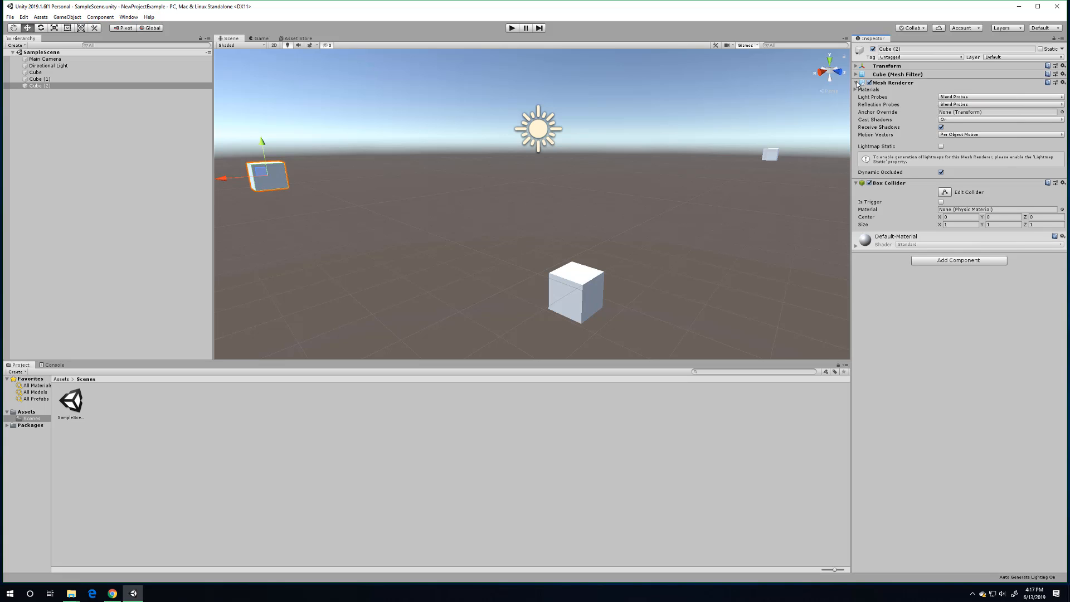
pyautogui.click(857, 83)
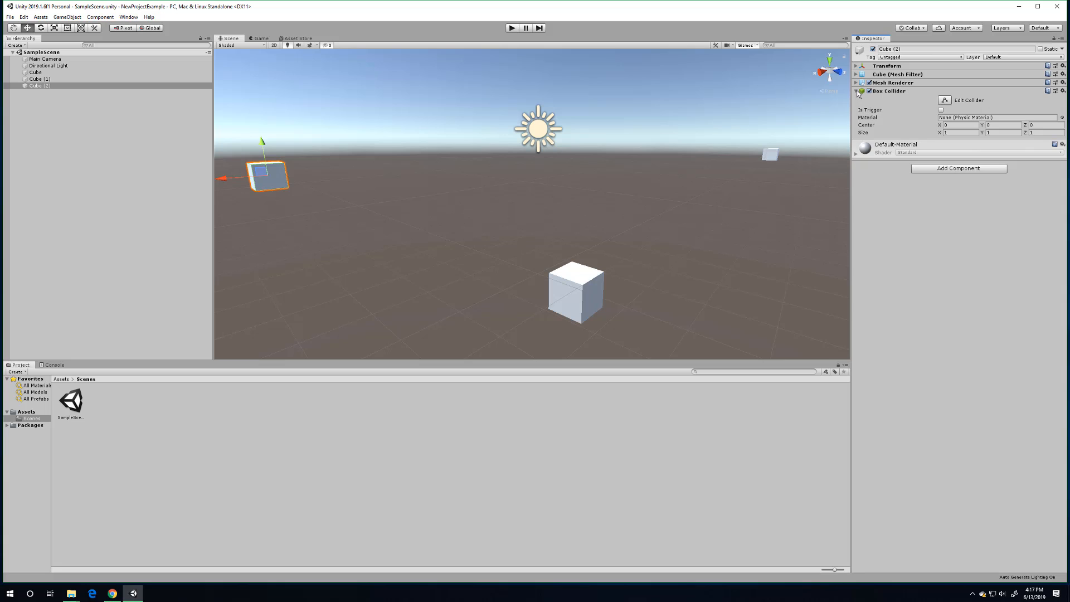
pyautogui.click(856, 90)
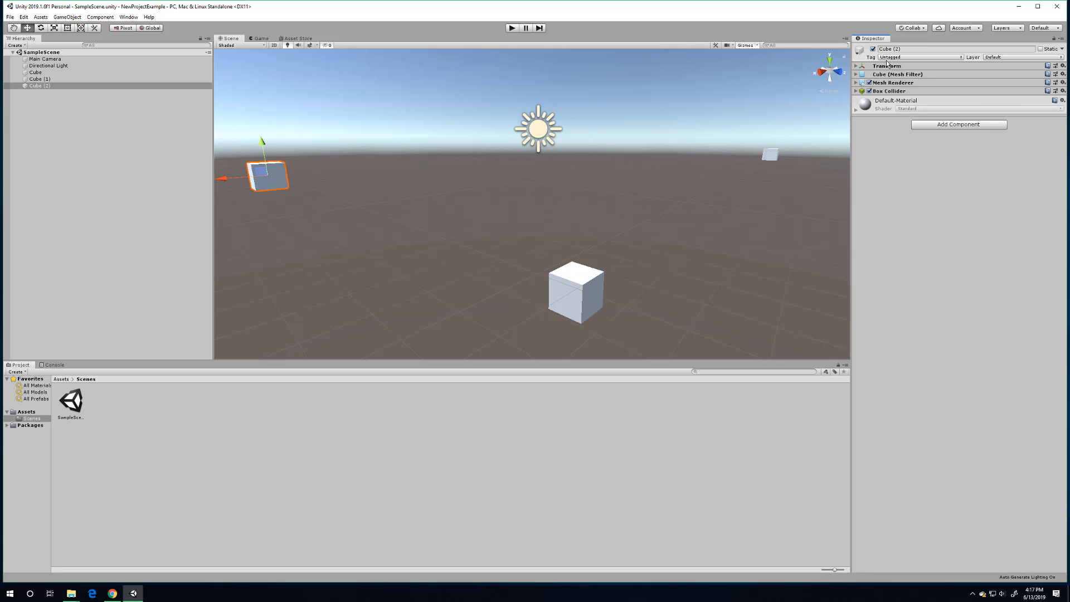
pyautogui.click(857, 66)
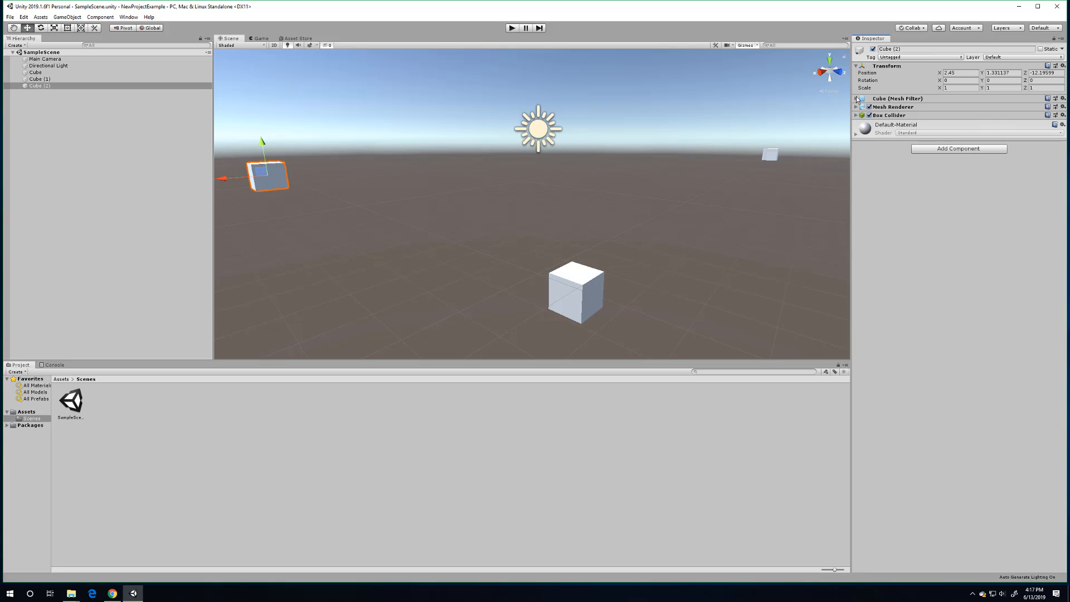
pyautogui.click(856, 98)
pyautogui.click(856, 114)
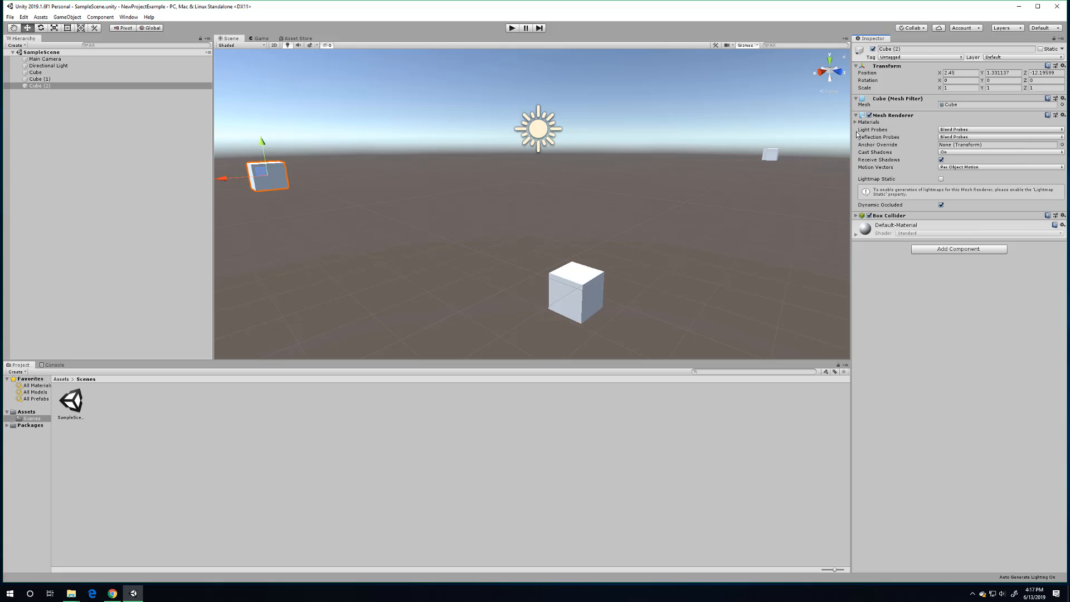
pyautogui.click(855, 216)
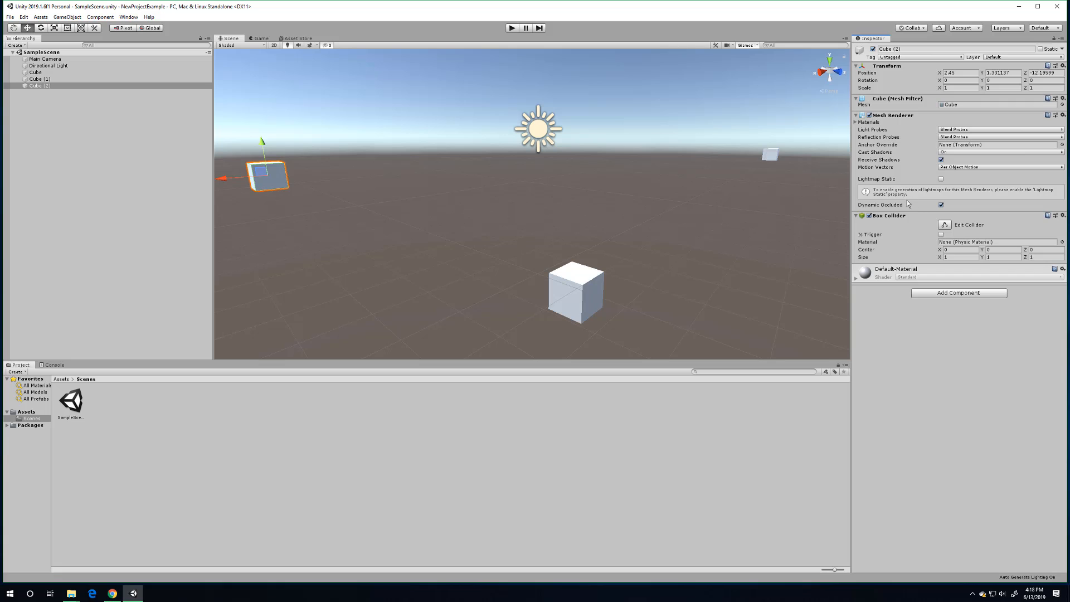
# - Compare the SampleScene asset with the objects inside it, inspecting the components of each cube
pyautogui.moveTo(731, 228); pyautogui.dragTo(750, 196, button='middle')
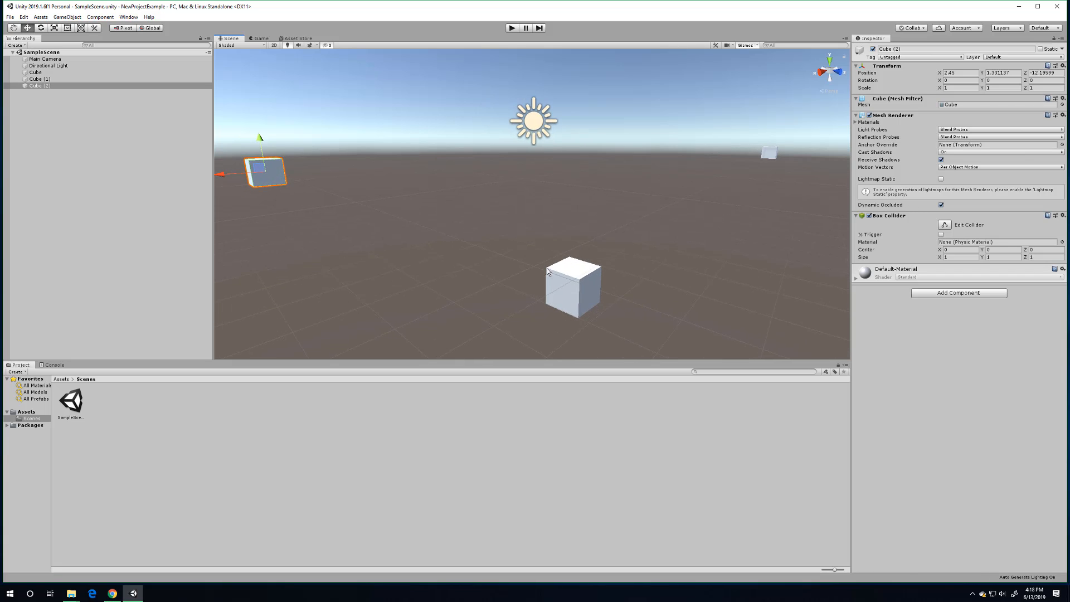
pyautogui.click(85, 406)
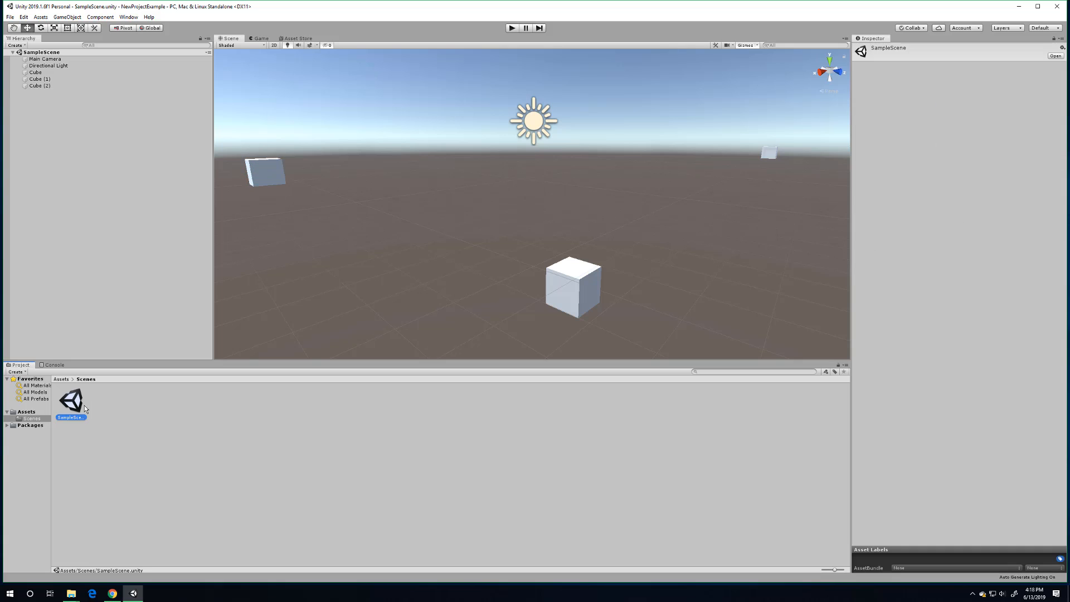
pyautogui.click(52, 122)
pyautogui.click(48, 65)
pyautogui.click(36, 72)
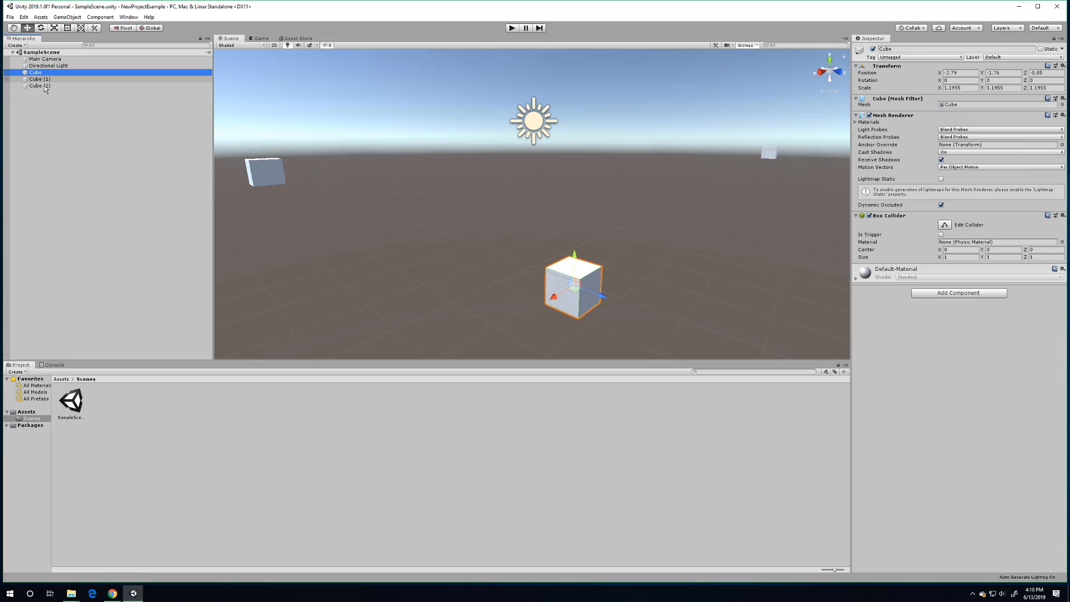
pyautogui.click(39, 85)
pyautogui.click(39, 79)
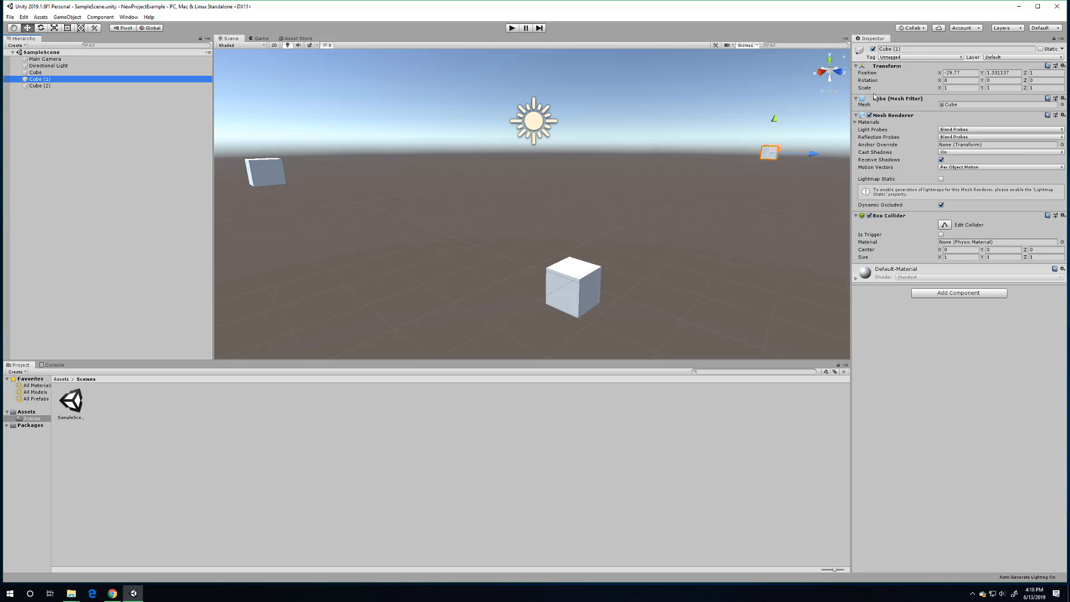
# - Create an empty game object in SampleScene and deselect it in the scene
pyautogui.rightClick(72, 127)
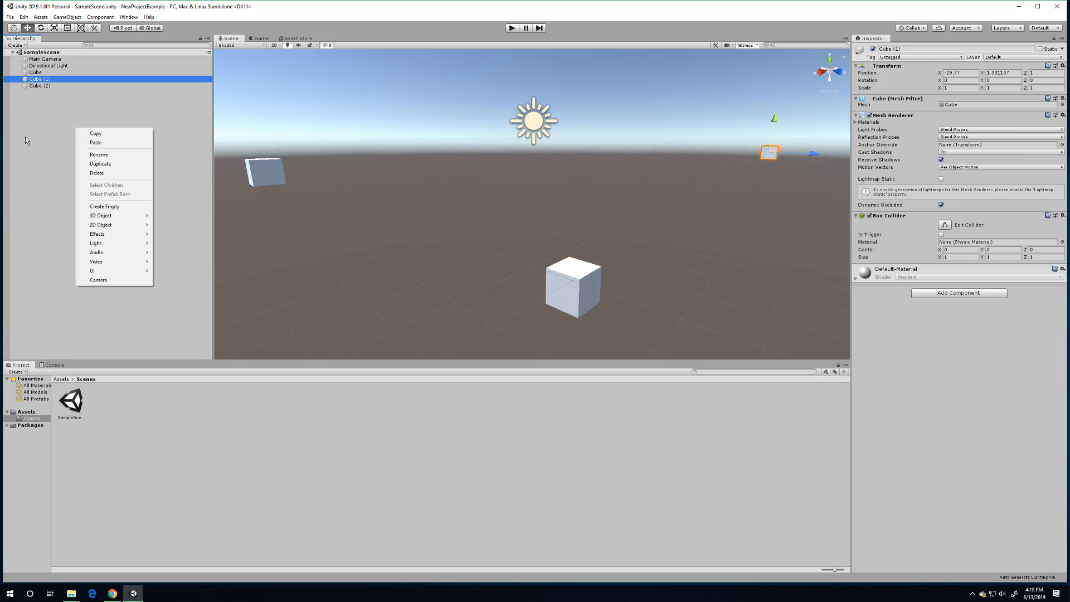
pyautogui.click(122, 207)
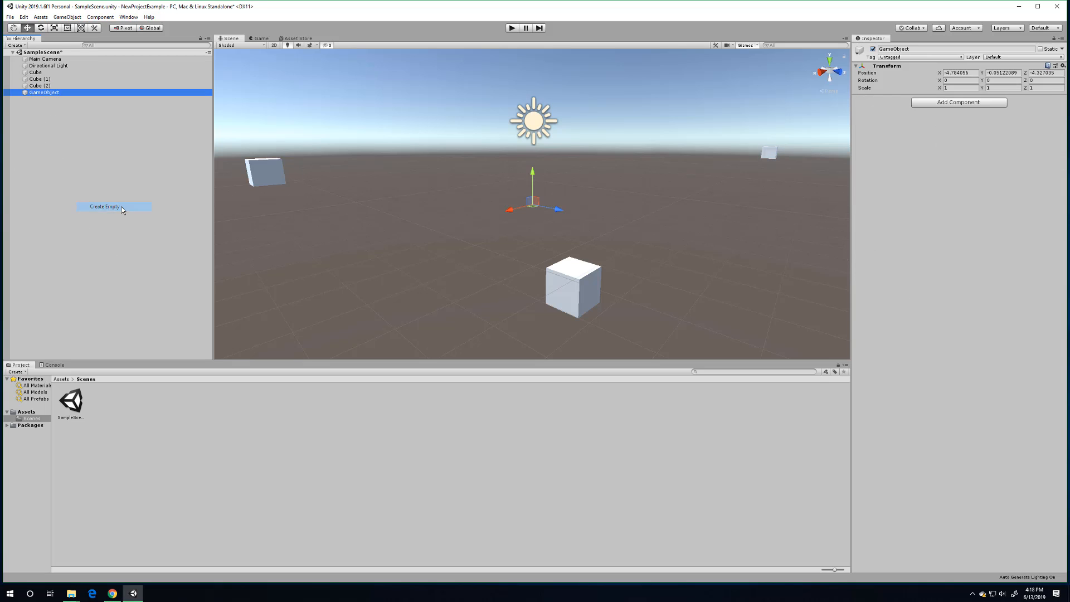
pyautogui.click(38, 99)
pyautogui.click(39, 91)
pyautogui.click(594, 195)
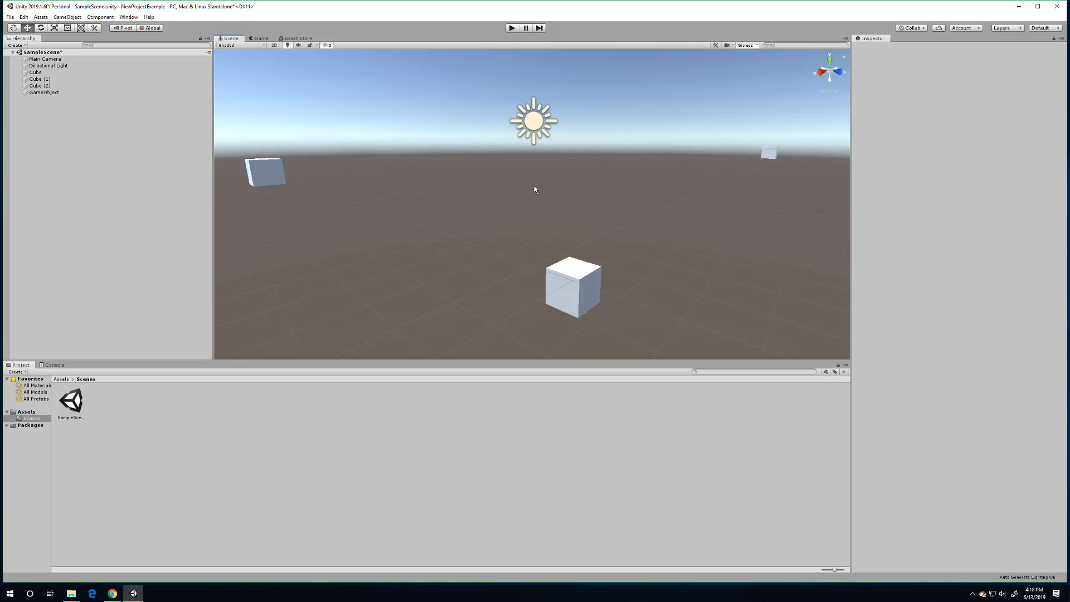
pyautogui.moveTo(519, 182)
pyautogui.mouseDown()
pyautogui.moveTo(609, 229)
pyautogui.moveTo(499, 188)
pyautogui.mouseUp()
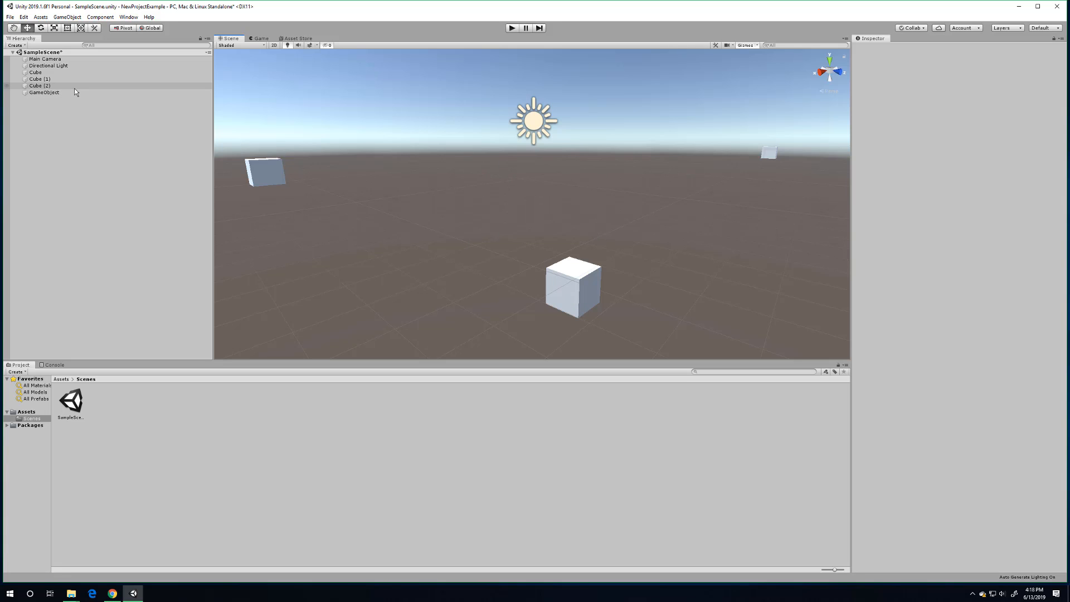
# - Move the empty GameObject up slightly and along the Z axis, to about Y 0.09 and Z 0.03
pyautogui.click(56, 92)
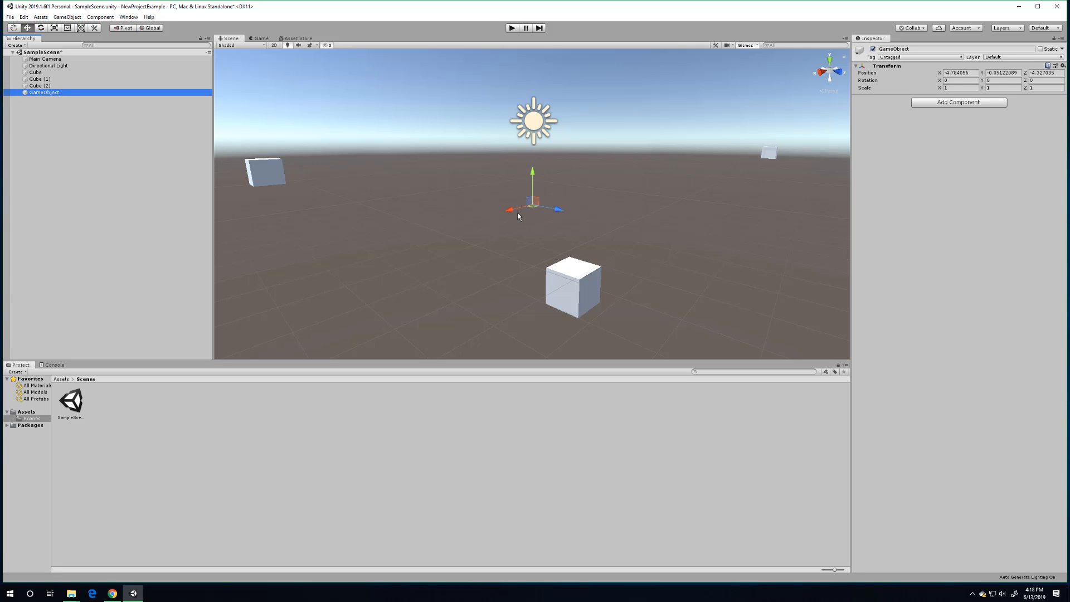
pyautogui.moveTo(532, 172); pyautogui.dragTo(532, 169)
pyautogui.moveTo(566, 209); pyautogui.dragTo(676, 228)
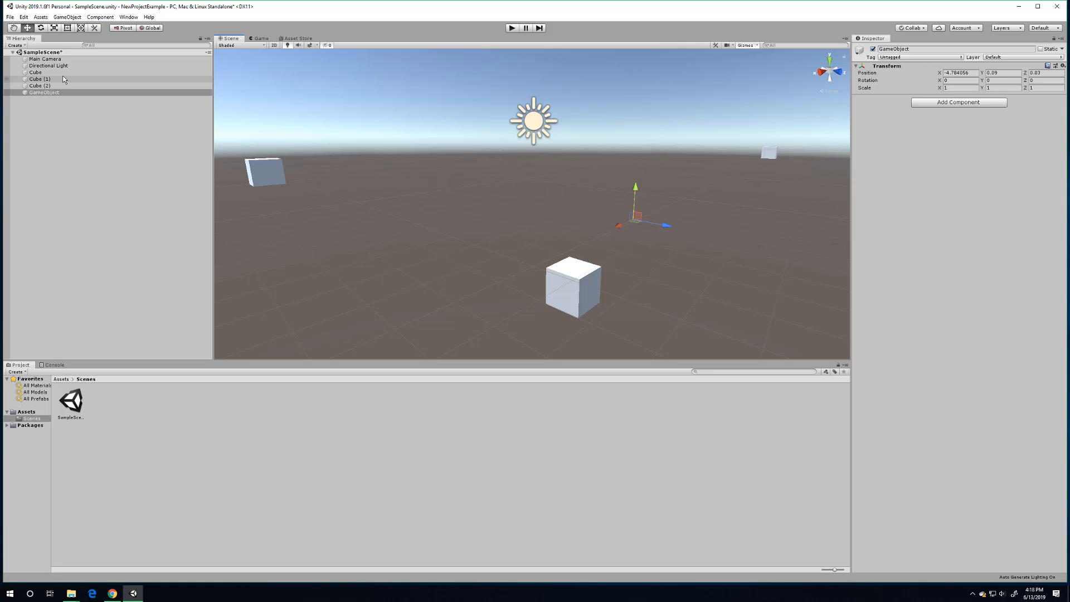
# - Compare the components of Cube, Cube (1) and Cube (2) with those of the empty GameObject
pyautogui.click(40, 66)
pyautogui.click(41, 79)
pyautogui.click(41, 85)
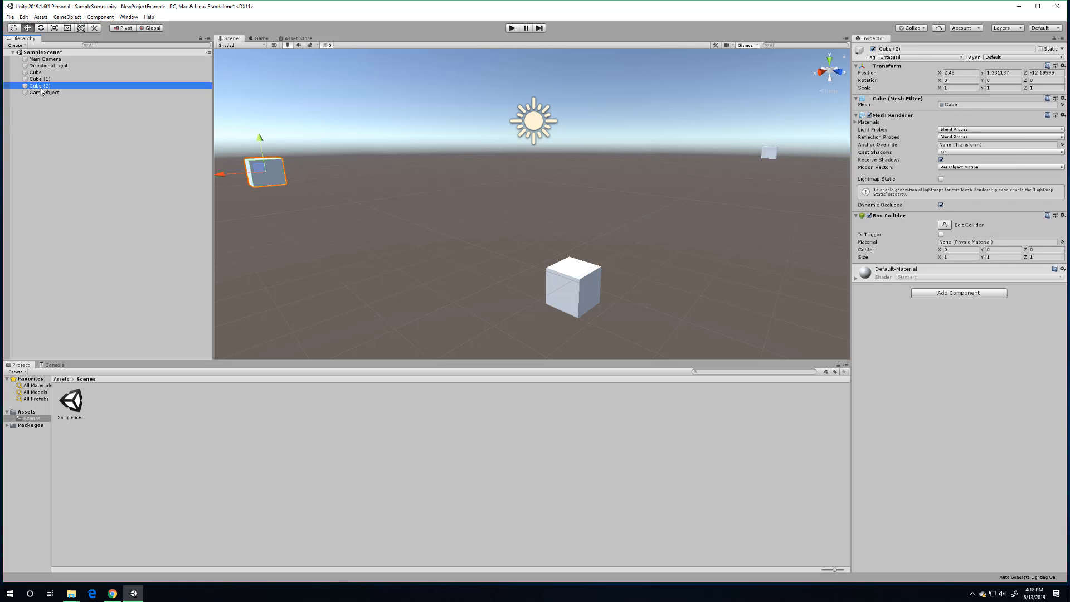
pyautogui.click(42, 92)
pyautogui.click(41, 85)
pyautogui.click(41, 79)
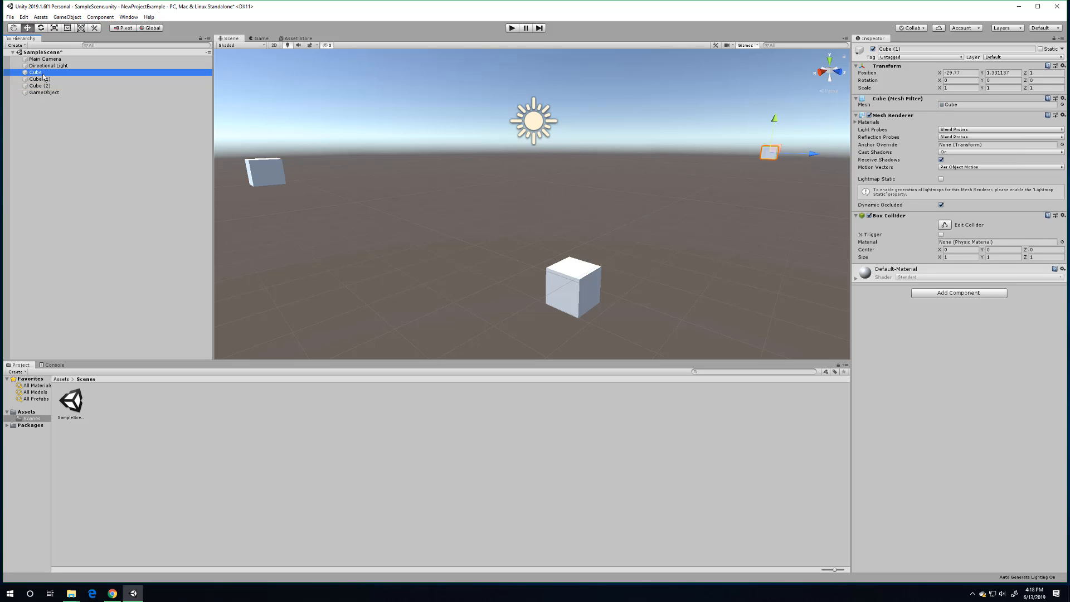
pyautogui.click(42, 72)
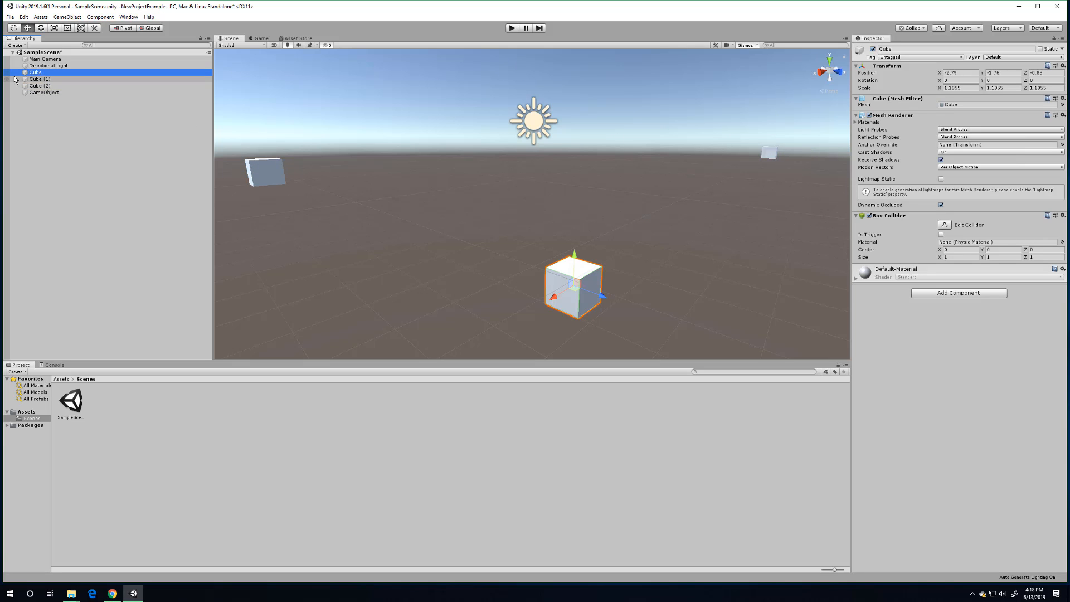
pyautogui.click(40, 93)
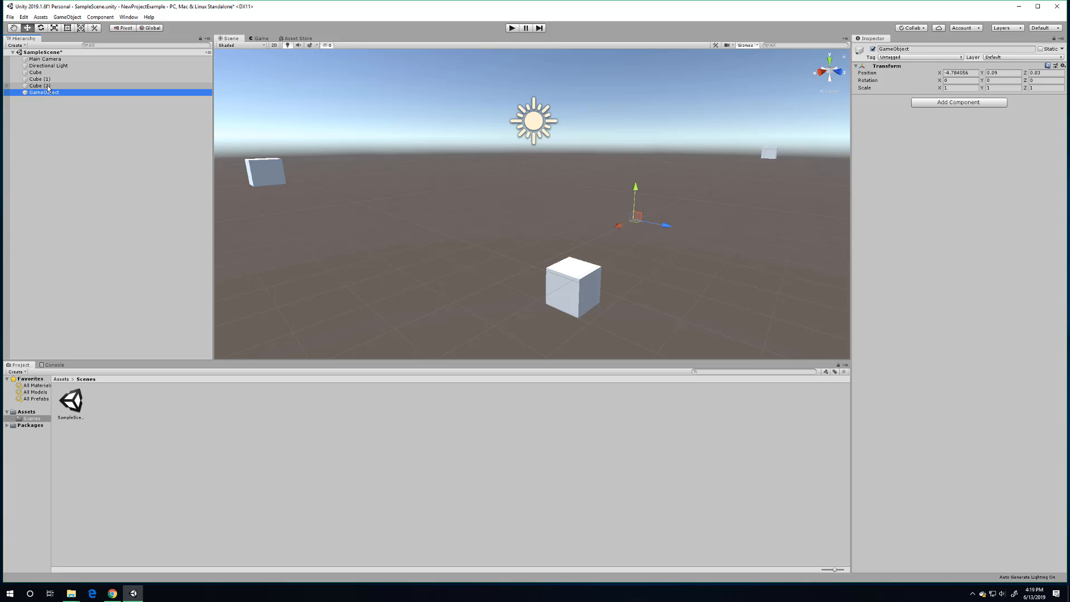
pyautogui.click(48, 86)
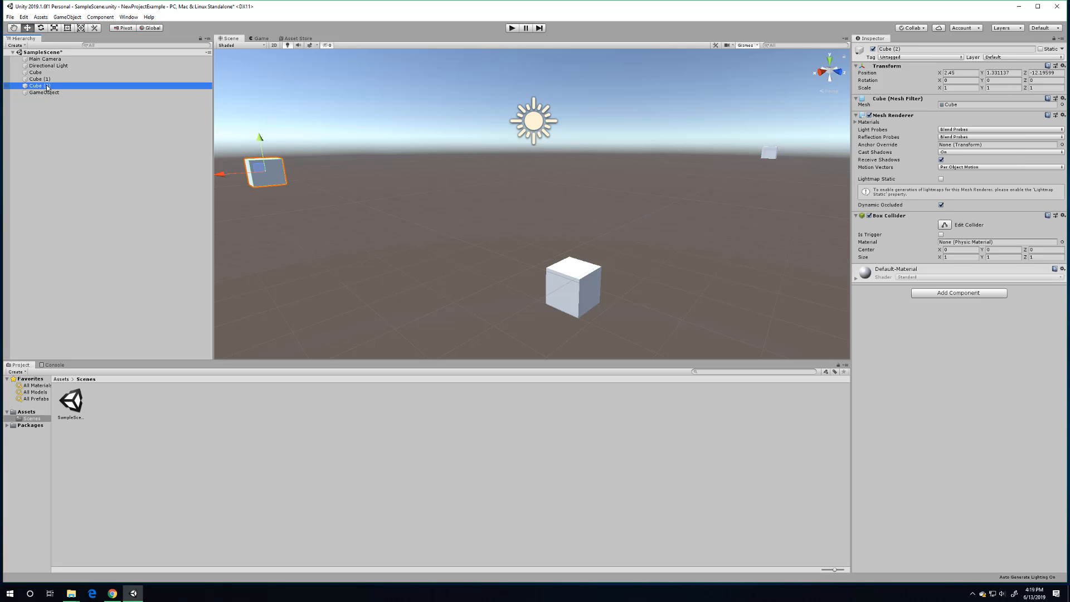
# - Inspect the components of the Directional Light and Main Camera, and compare them with the cubes and the empty GameObject
pyautogui.click(48, 66)
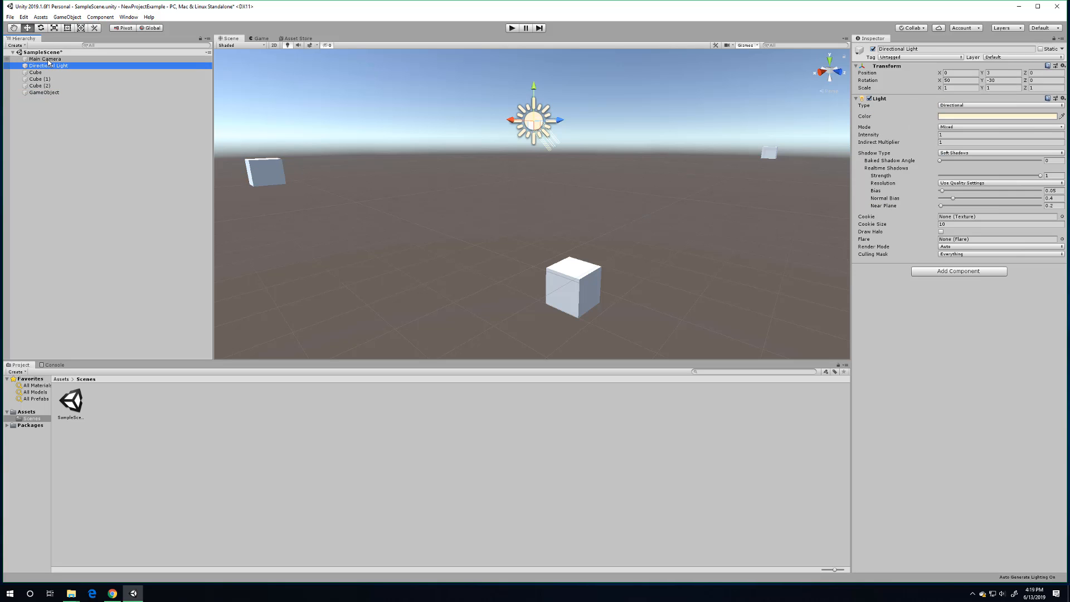
pyautogui.click(48, 59)
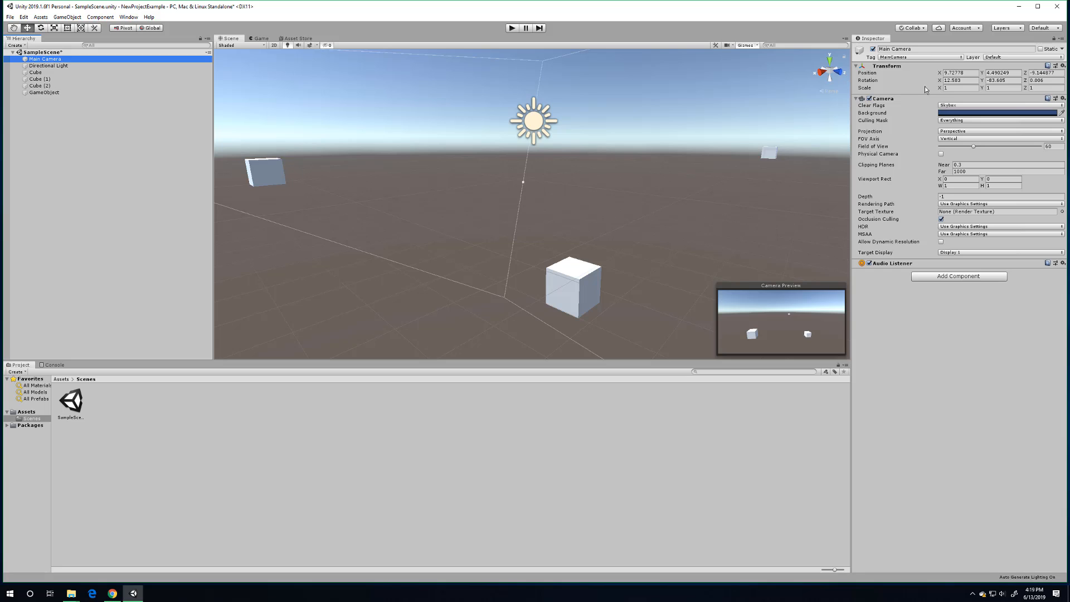
pyautogui.click(39, 78)
pyautogui.click(42, 92)
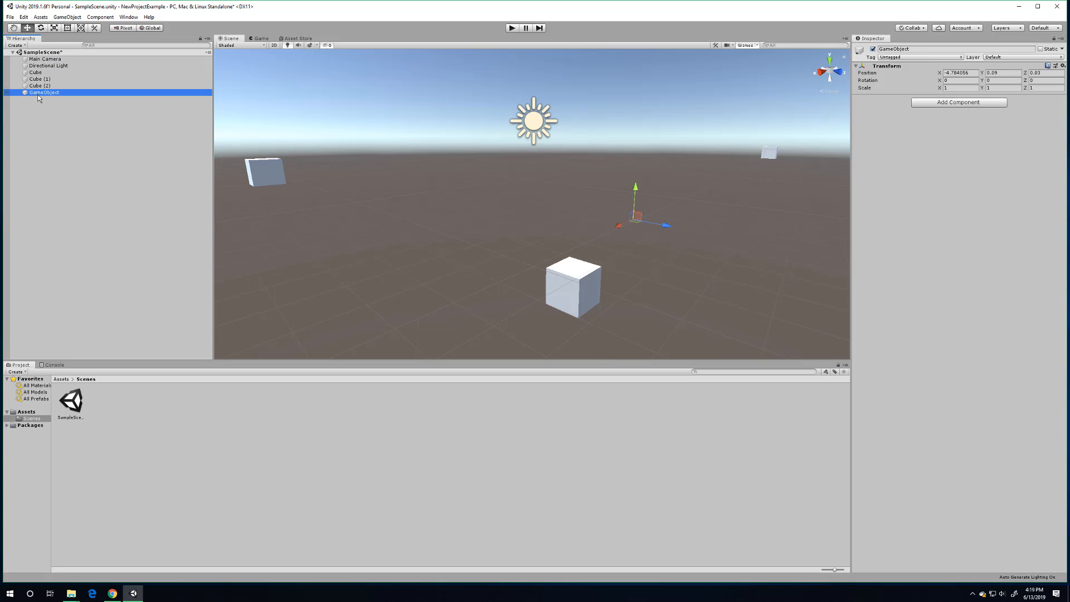
pyautogui.click(43, 85)
# - Move the empty GameObject along the X axis to about X -3.81
pyautogui.click(55, 92)
pyautogui.click(943, 73)
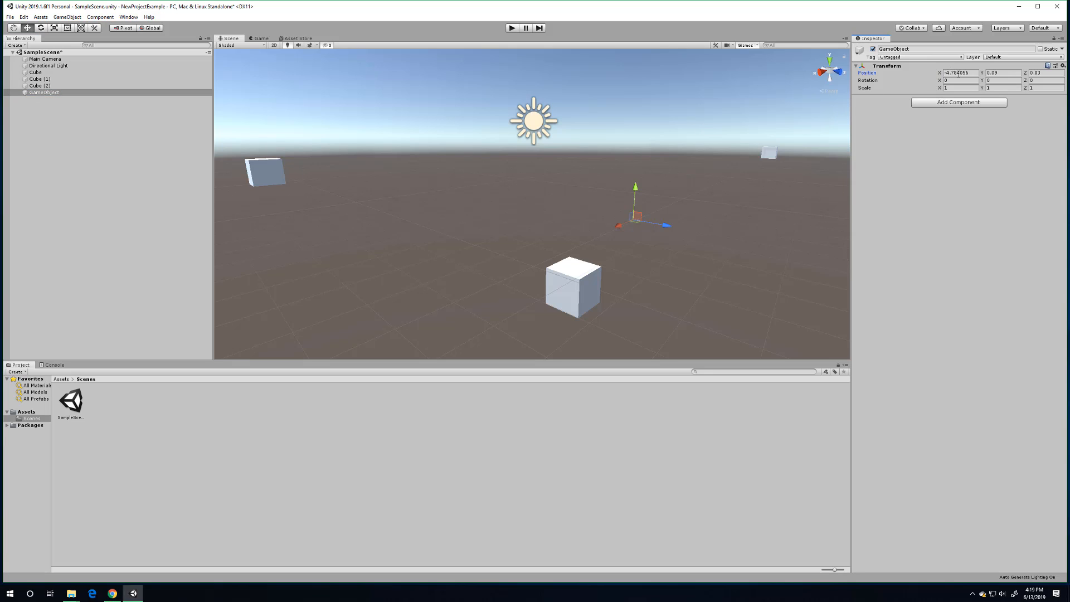
pyautogui.moveTo(942, 74)
pyautogui.mouseDown()
pyautogui.moveTo(924, 72)
pyautogui.moveTo(937, 75)
pyautogui.mouseUp()
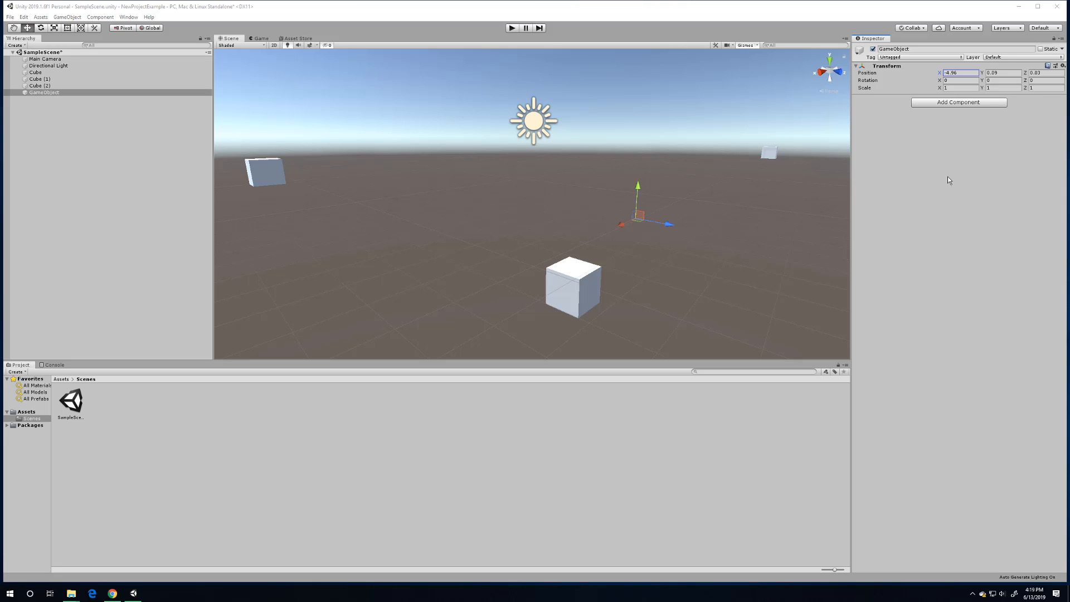
pyautogui.moveTo(617, 227)
pyautogui.mouseDown()
pyautogui.moveTo(579, 246)
pyautogui.moveTo(623, 238)
pyautogui.mouseUp()
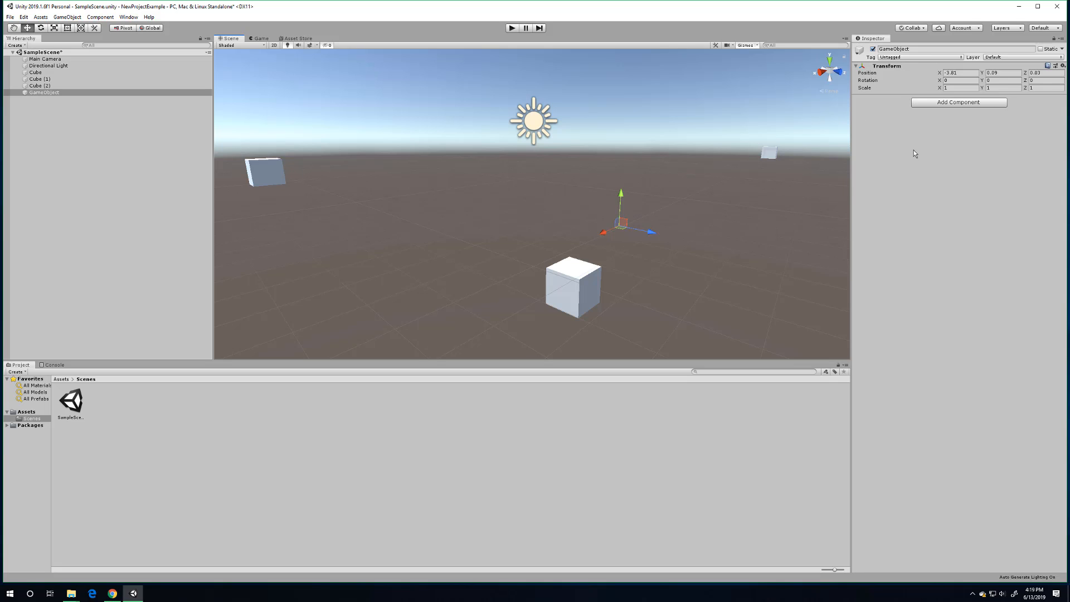
# - Browse the available component categories and add an Audio Source component to the empty GameObject
pyautogui.click(960, 105)
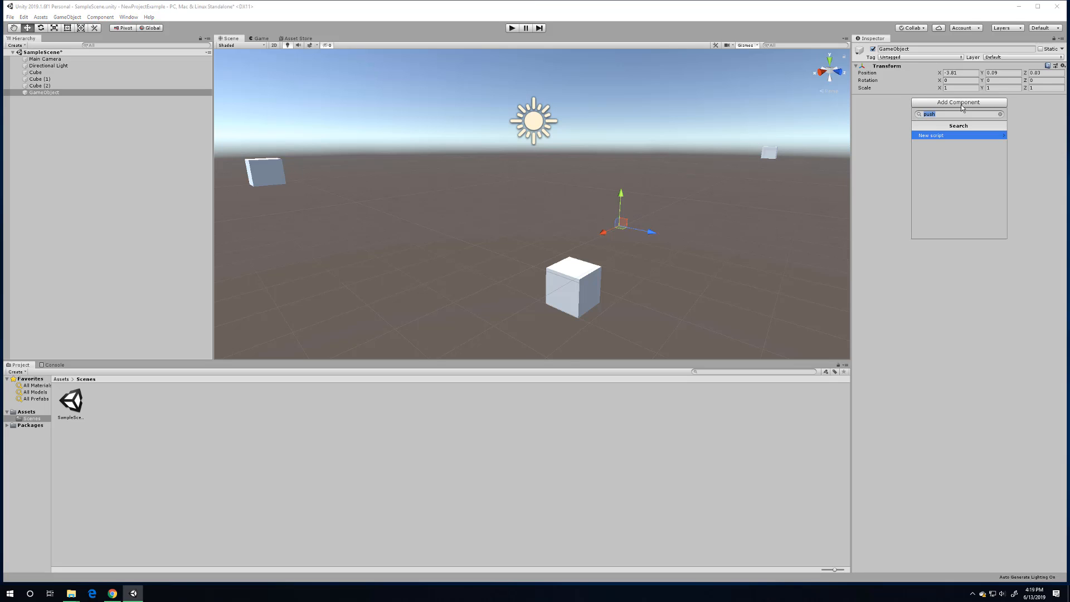
pyautogui.click(1000, 113)
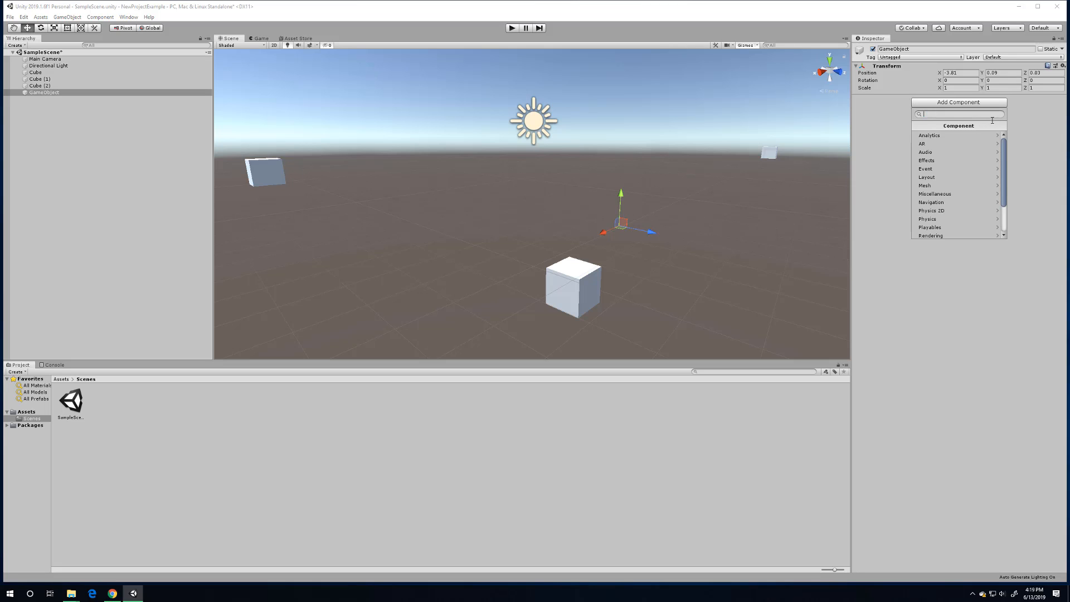
pyautogui.scroll(-1, 1003, 189)
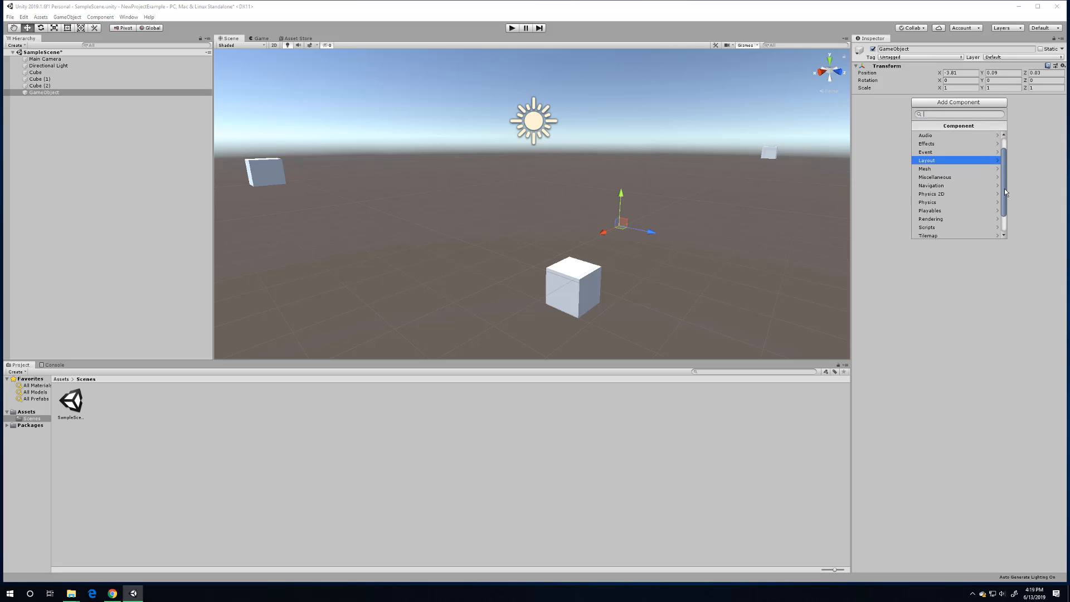
pyautogui.scroll(-2, 1005, 206)
pyautogui.scroll(3, 1004, 208)
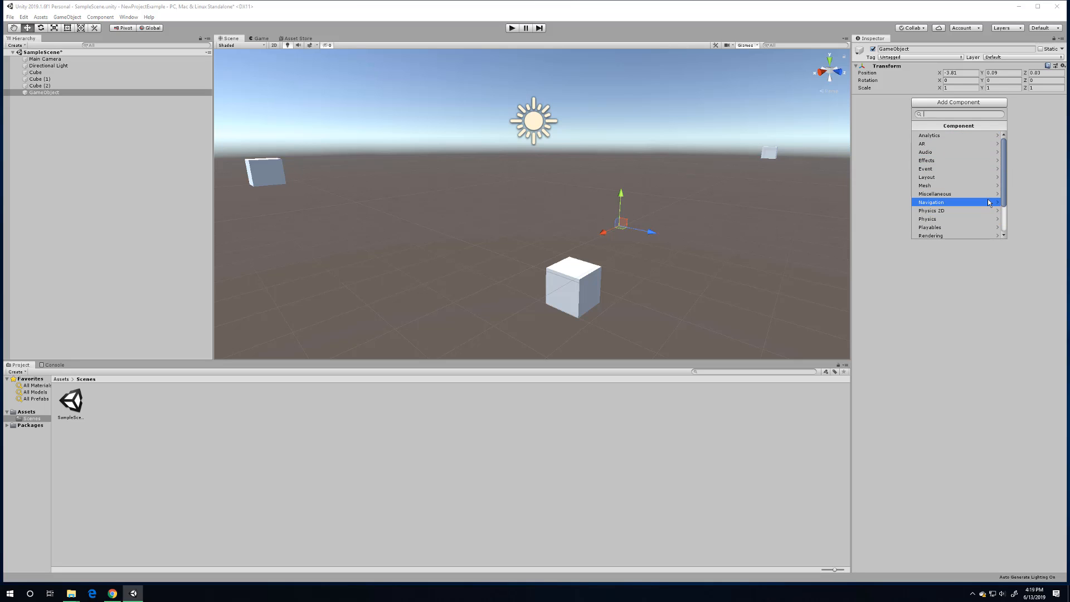
pyautogui.scroll(-3, 975, 199)
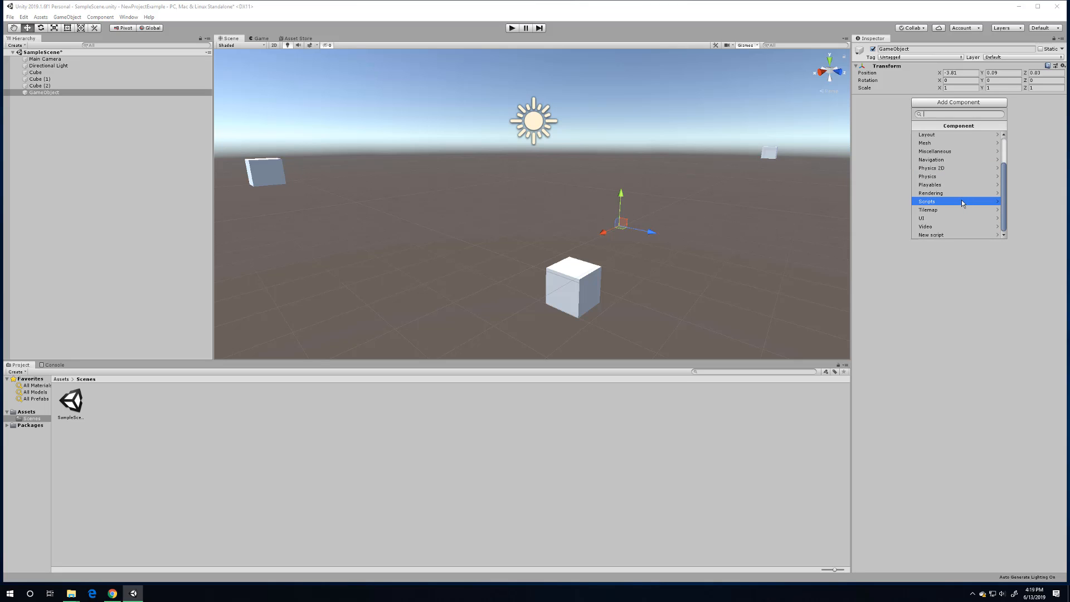
pyautogui.scroll(3, 952, 202)
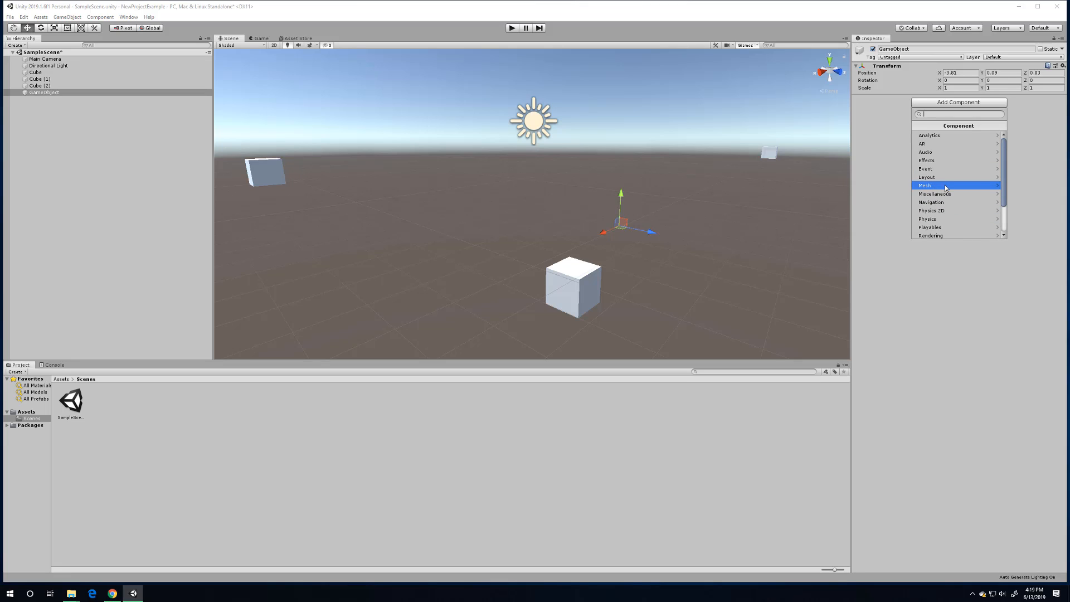
pyautogui.click(938, 154)
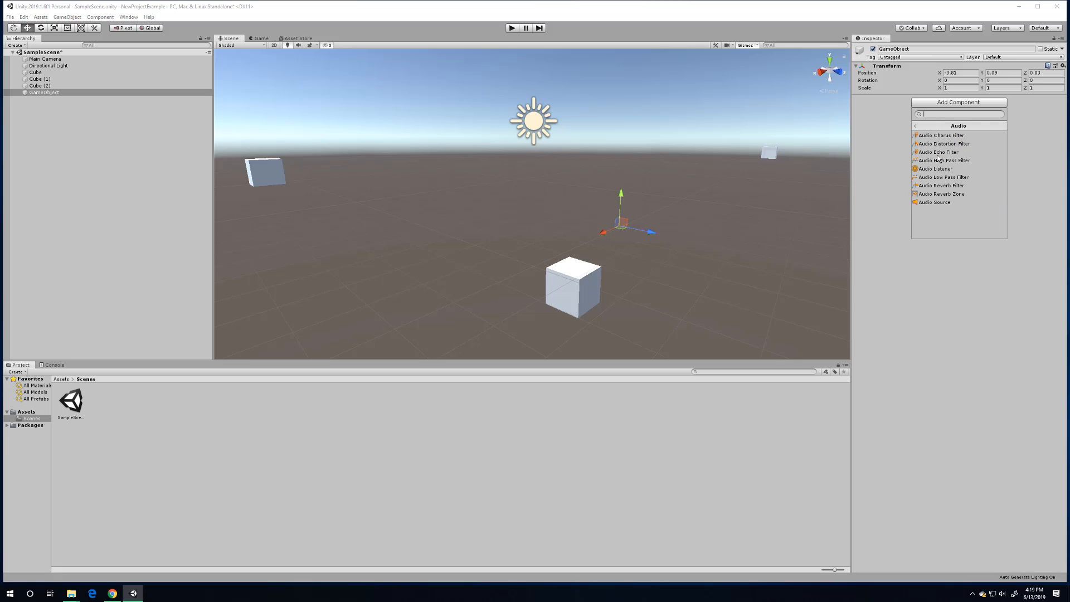
pyautogui.click(932, 202)
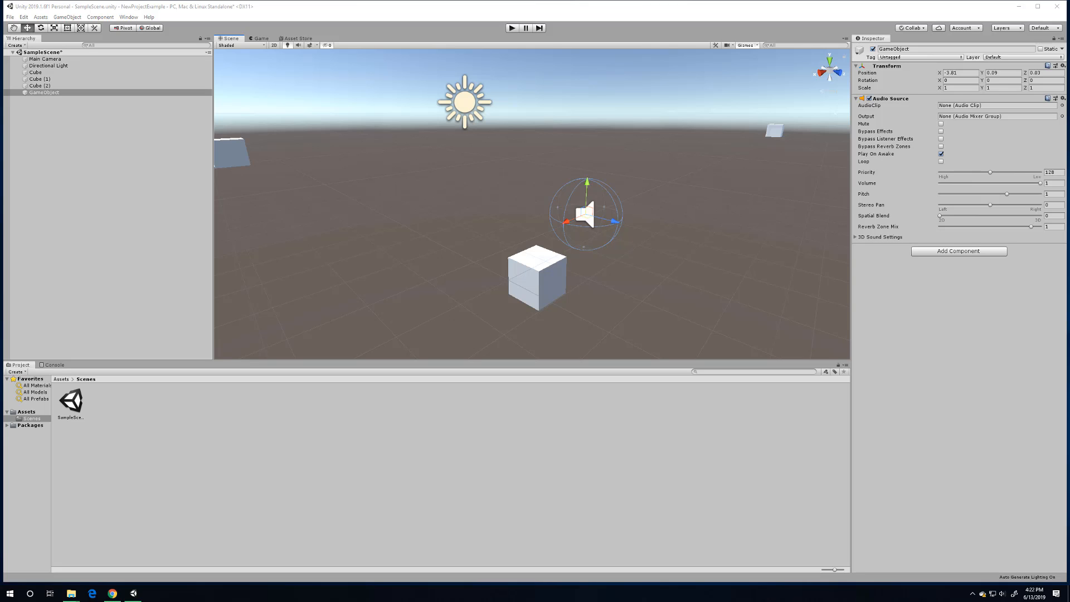
# - Select Cube in the scene and disable its Mesh Renderer component
pyautogui.click(538, 271)
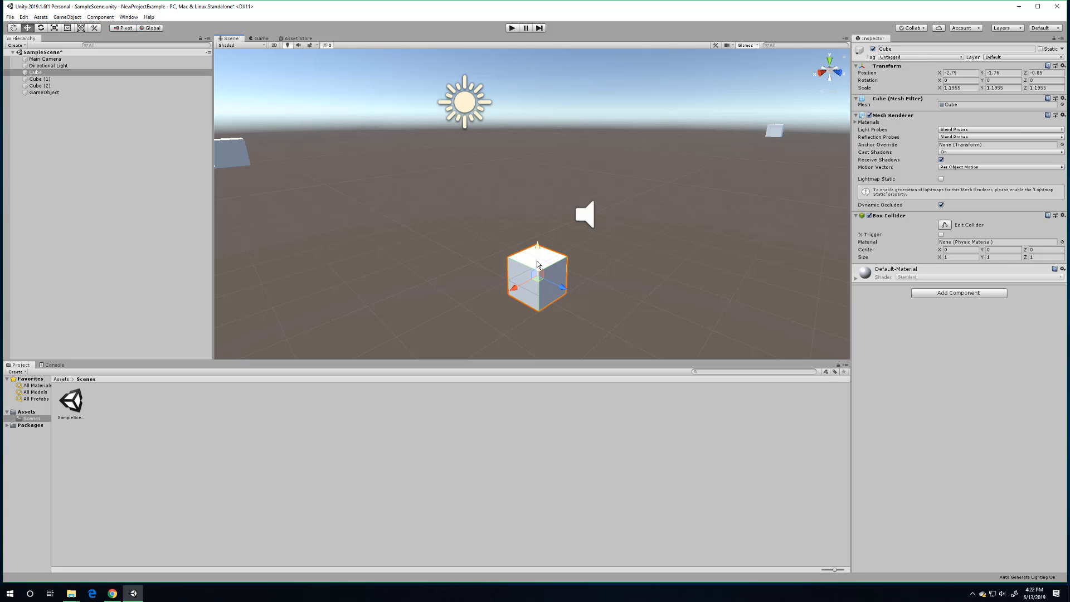
pyautogui.click(70, 73)
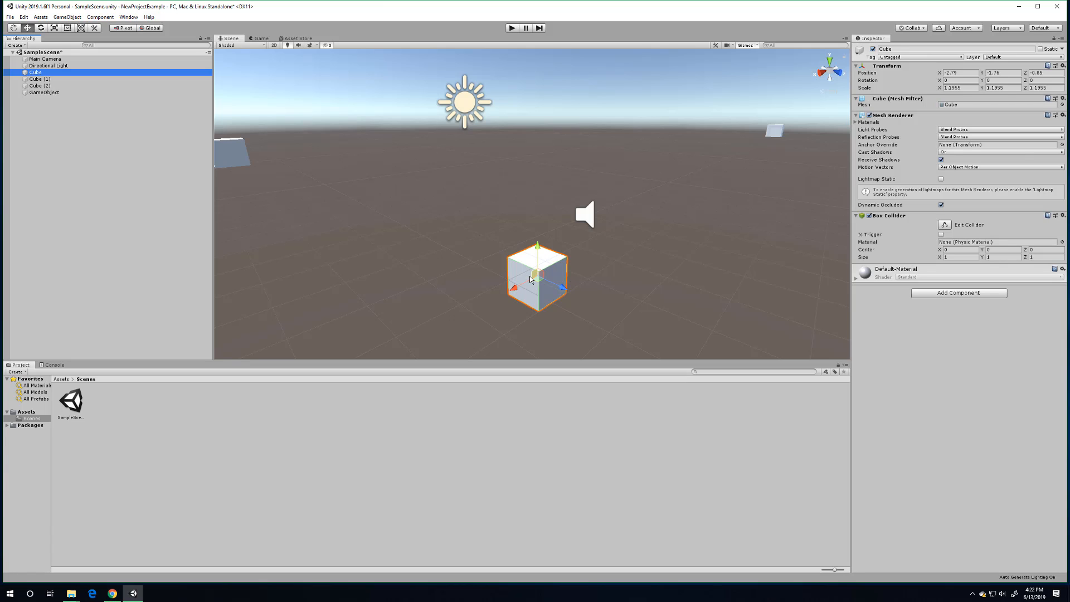
pyautogui.click(869, 116)
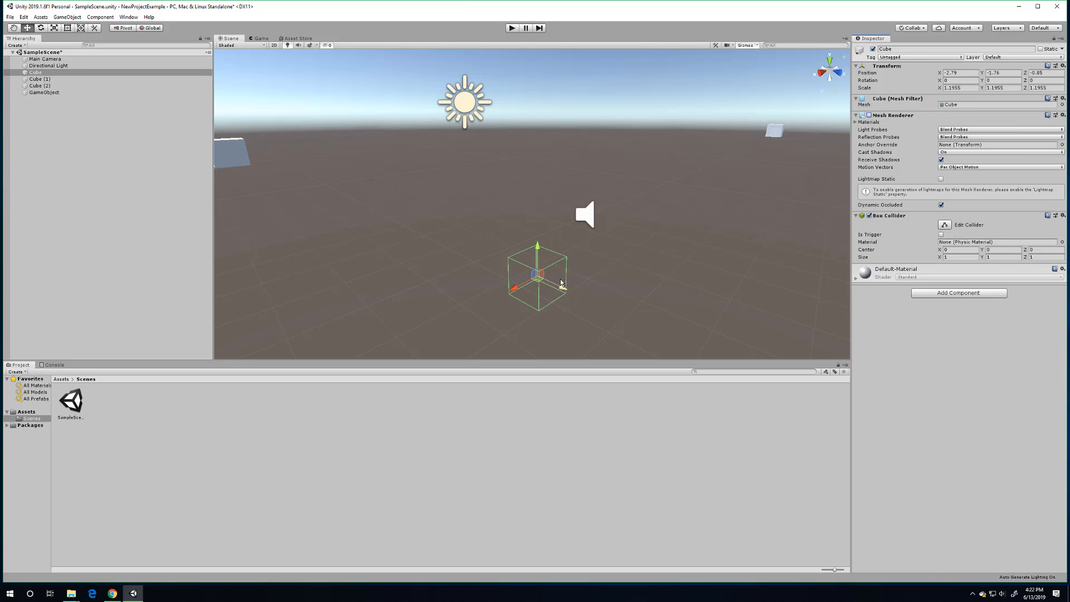
# - Switch Cube's Box Collider off and on again, and re-enable its Mesh Renderer
pyautogui.click(870, 216)
pyautogui.click(871, 218)
pyautogui.click(870, 217)
pyautogui.click(901, 219)
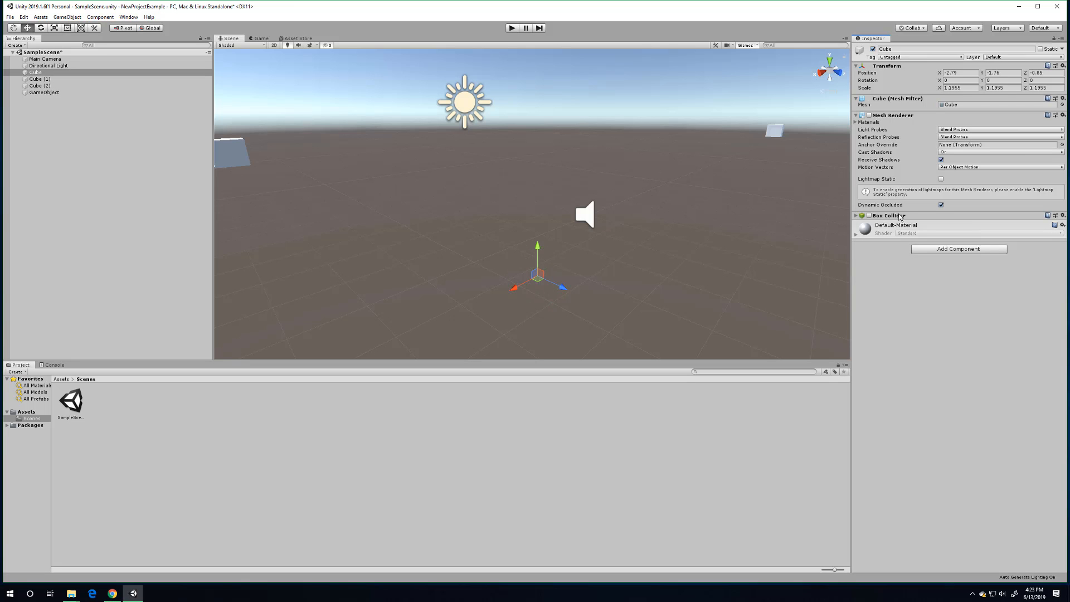
pyautogui.click(891, 219)
pyautogui.click(868, 216)
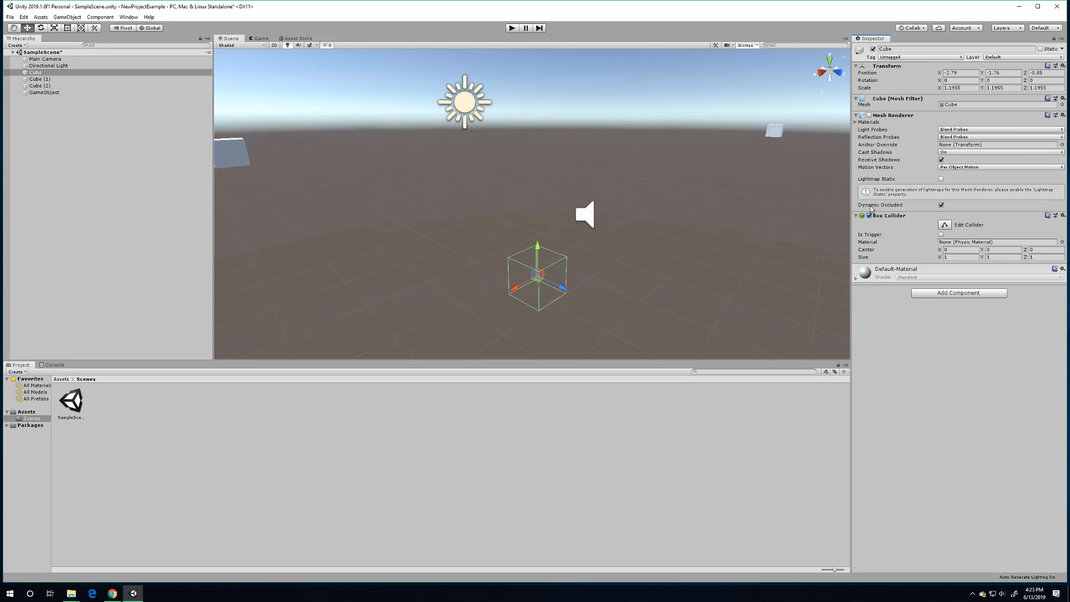
pyautogui.click(869, 115)
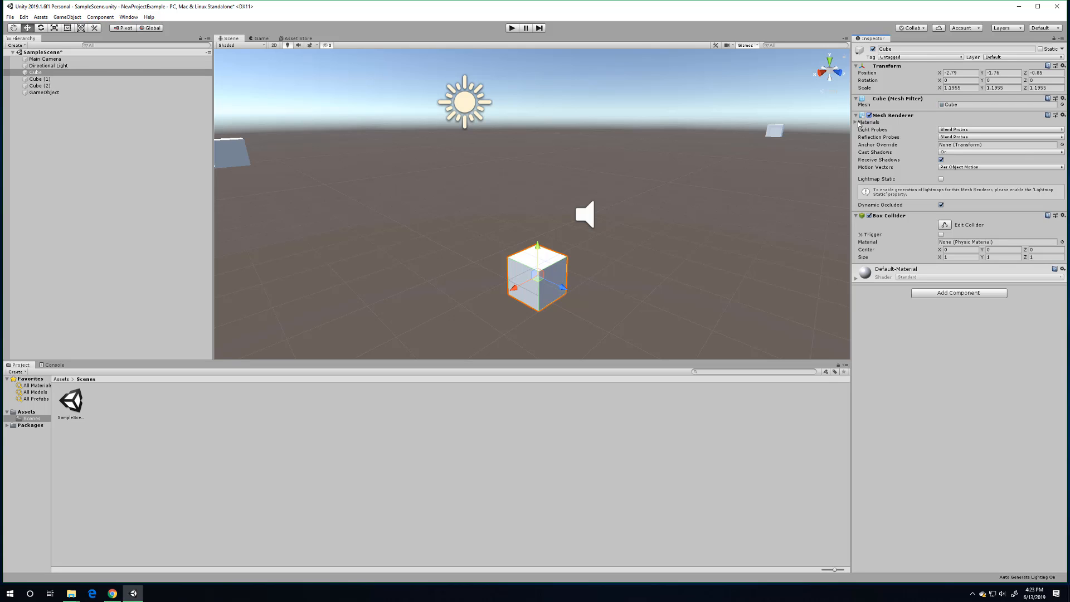
# - Deactivate the whole Cube object and compare it with the active Cube (1) in the scene's object list
pyautogui.click(873, 50)
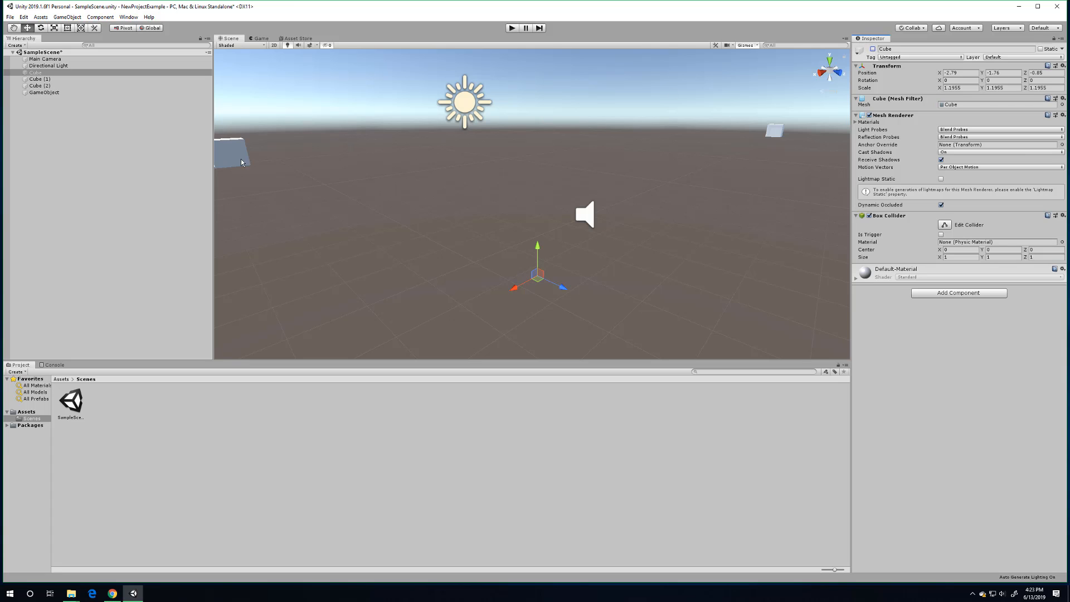
pyautogui.click(108, 158)
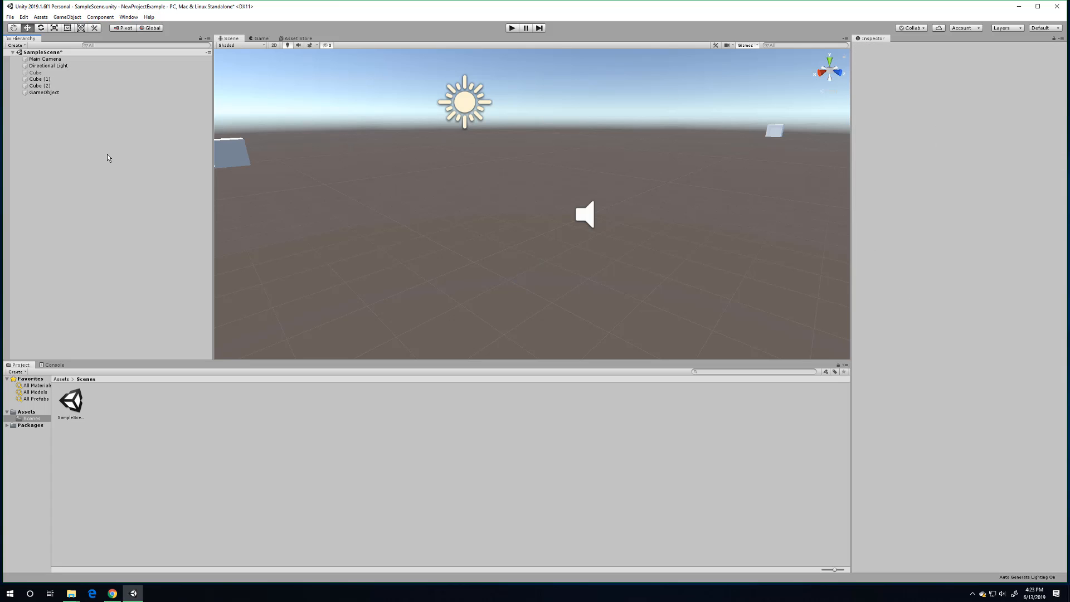
pyautogui.click(42, 74)
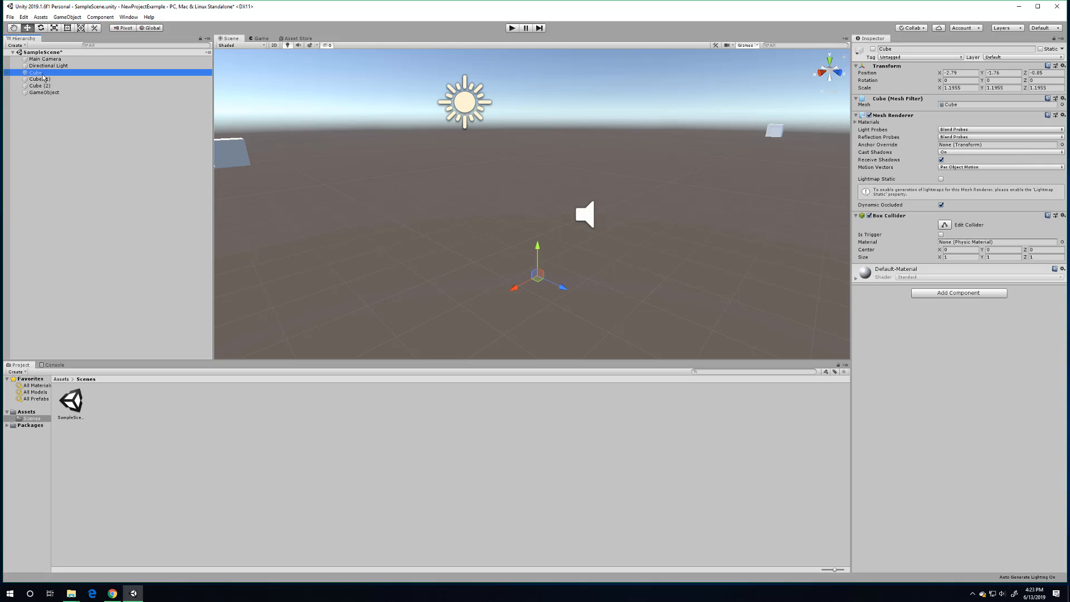
pyautogui.click(51, 118)
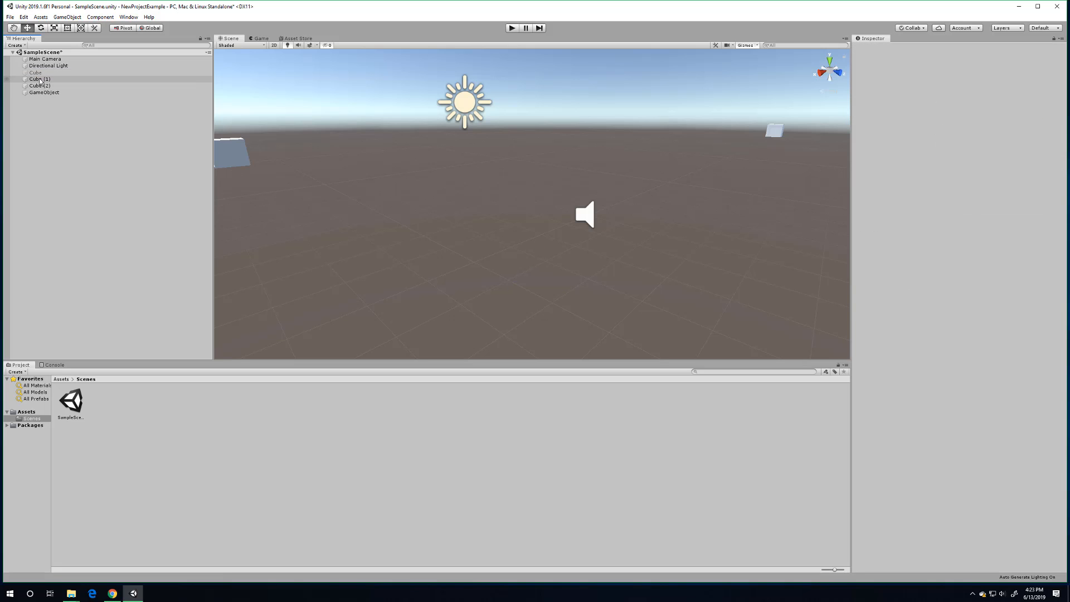
pyautogui.click(40, 80)
pyautogui.click(47, 120)
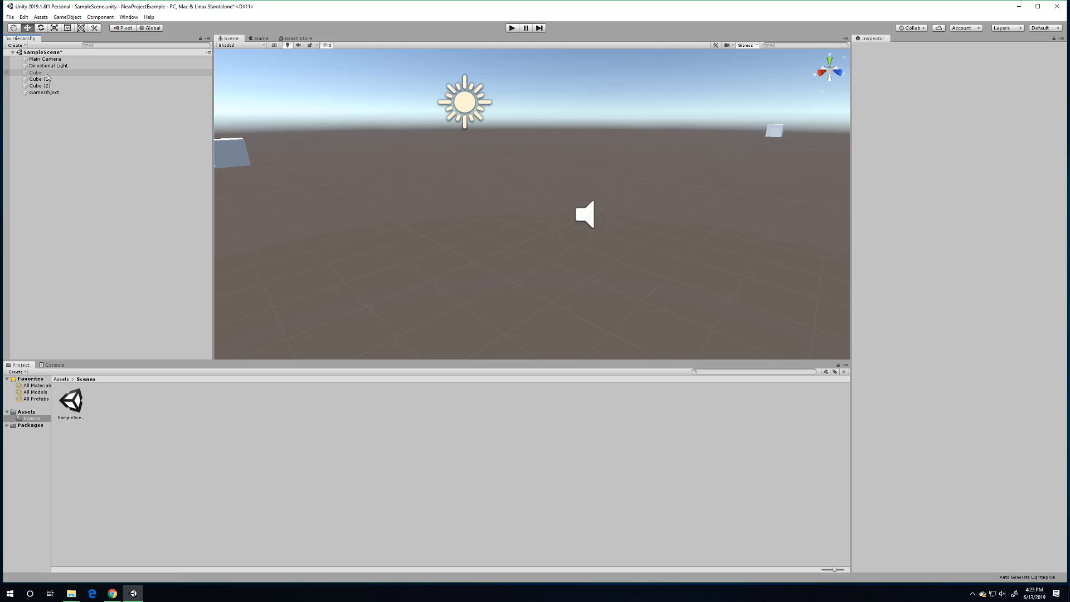
pyautogui.click(47, 75)
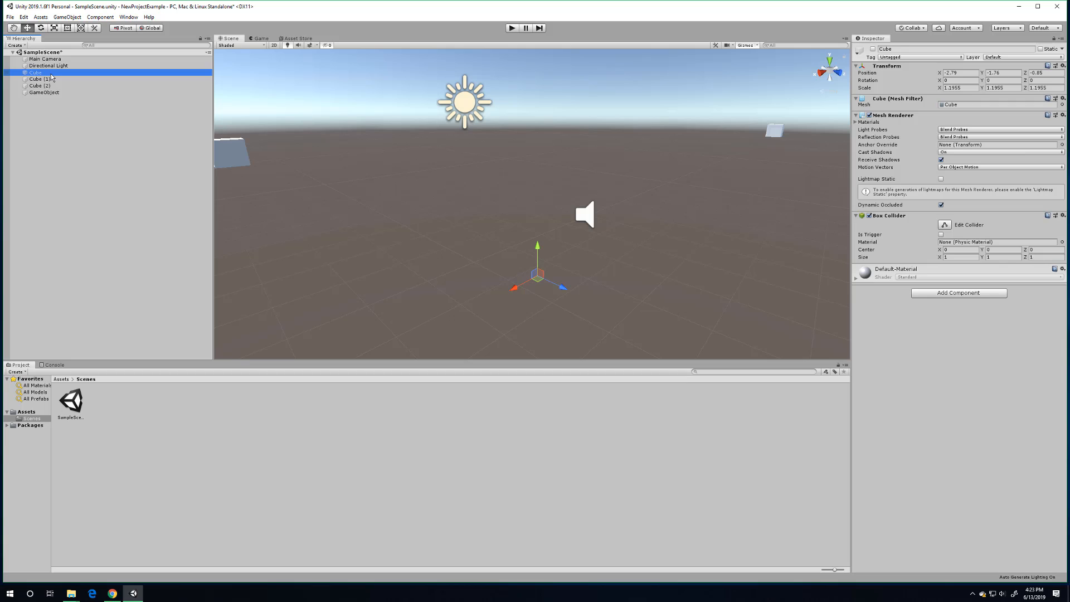
pyautogui.click(52, 129)
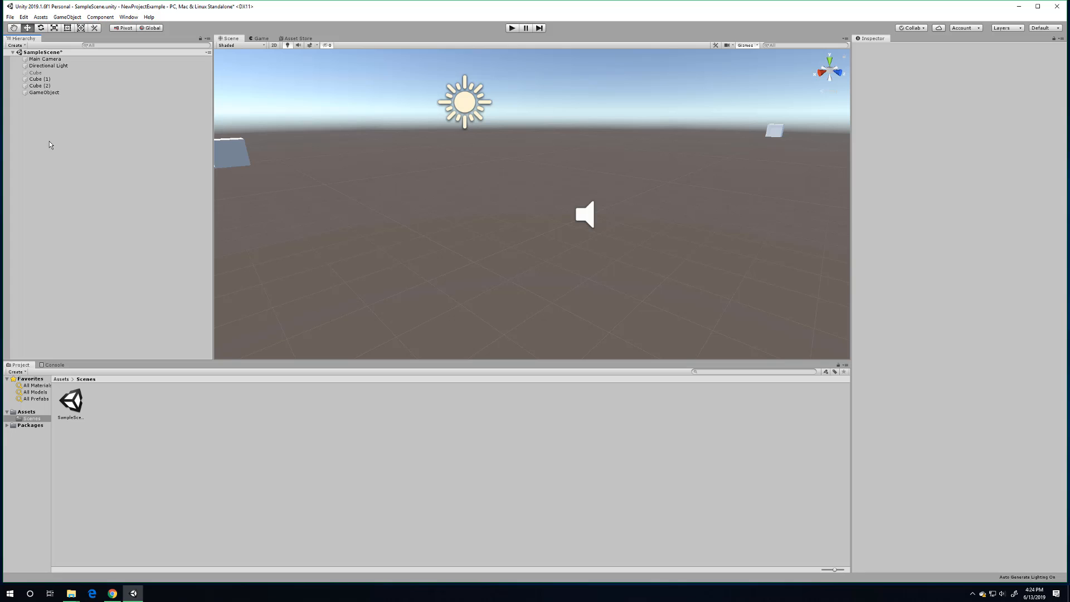
# - Select the inactive Cube and switch its active state on and off again
pyautogui.click(52, 72)
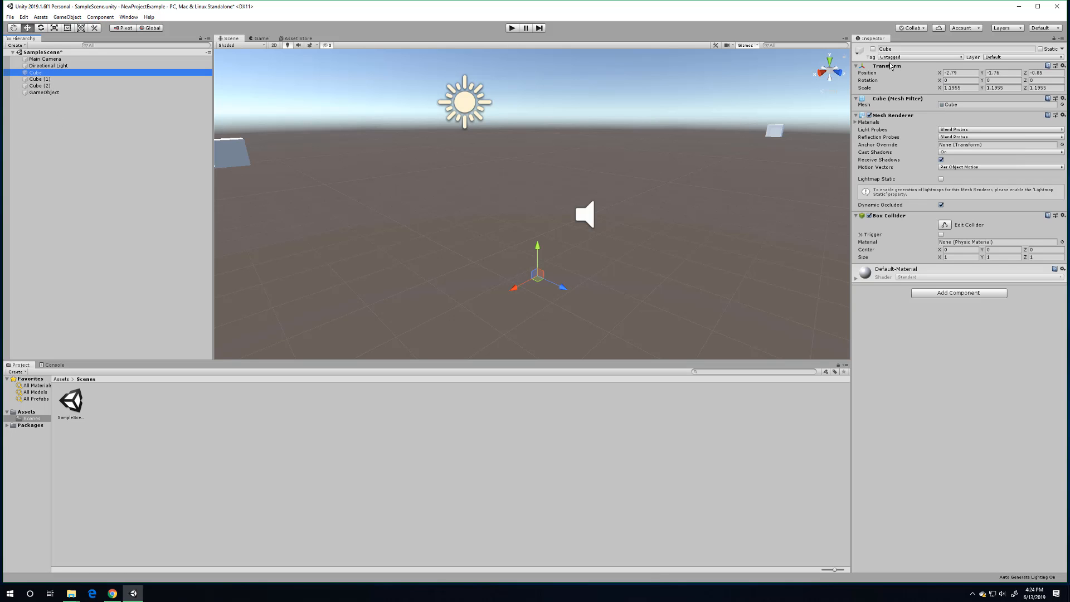
pyautogui.click(873, 49)
pyautogui.click(873, 49)
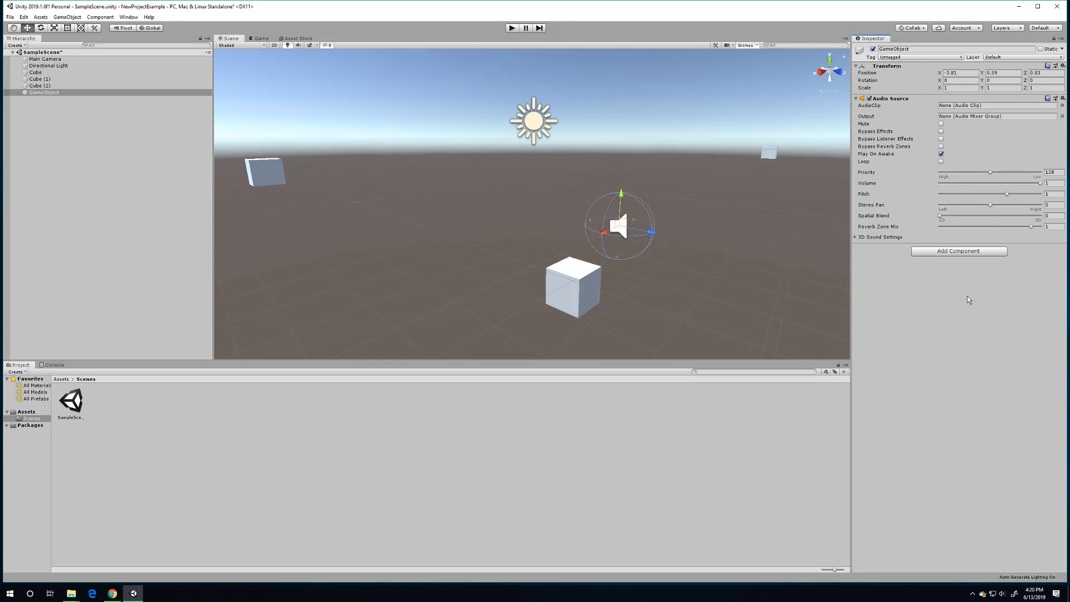
# - Examine the GameObject's Audio Source icon and the nearby Cube in the scene from several angles
pyautogui.moveTo(764, 275); pyautogui.dragTo(734, 275, button='right')
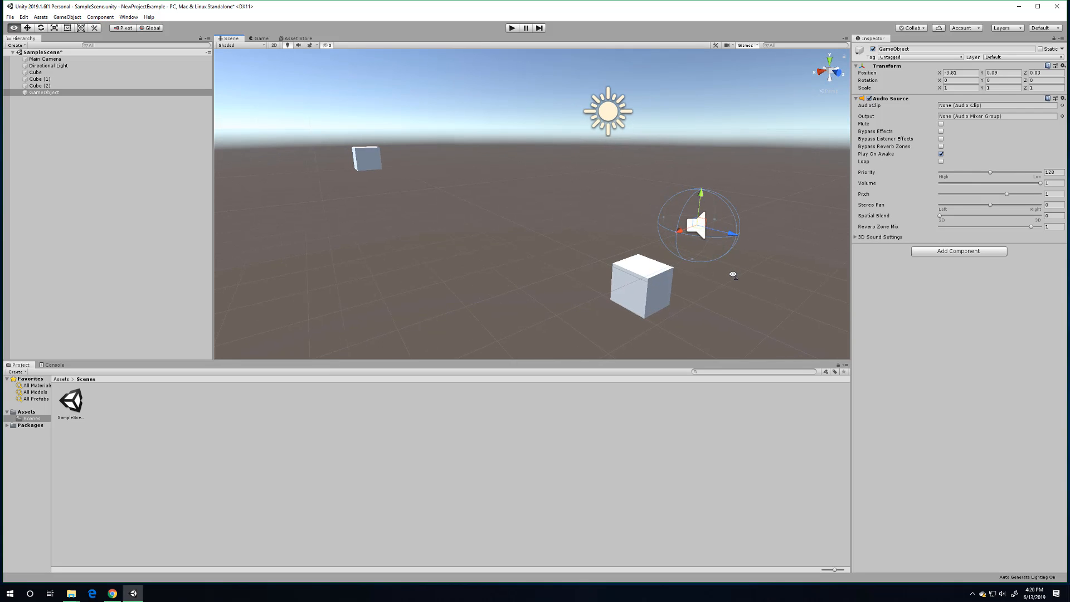
pyautogui.moveTo(739, 276); pyautogui.dragTo(677, 276, button='middle')
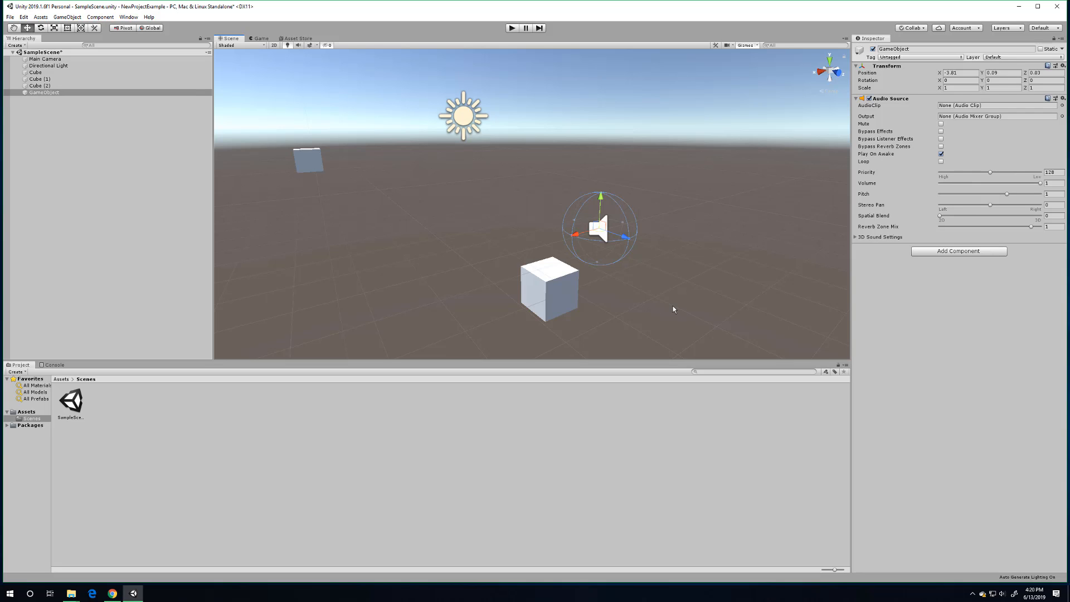
pyautogui.moveTo(624, 282); pyautogui.dragTo(646, 288, button='right')
pyautogui.moveTo(647, 288); pyautogui.dragTo(679, 287, button='middle')
pyautogui.scroll(-3, 679, 287)
pyautogui.scroll(3, 661, 289)
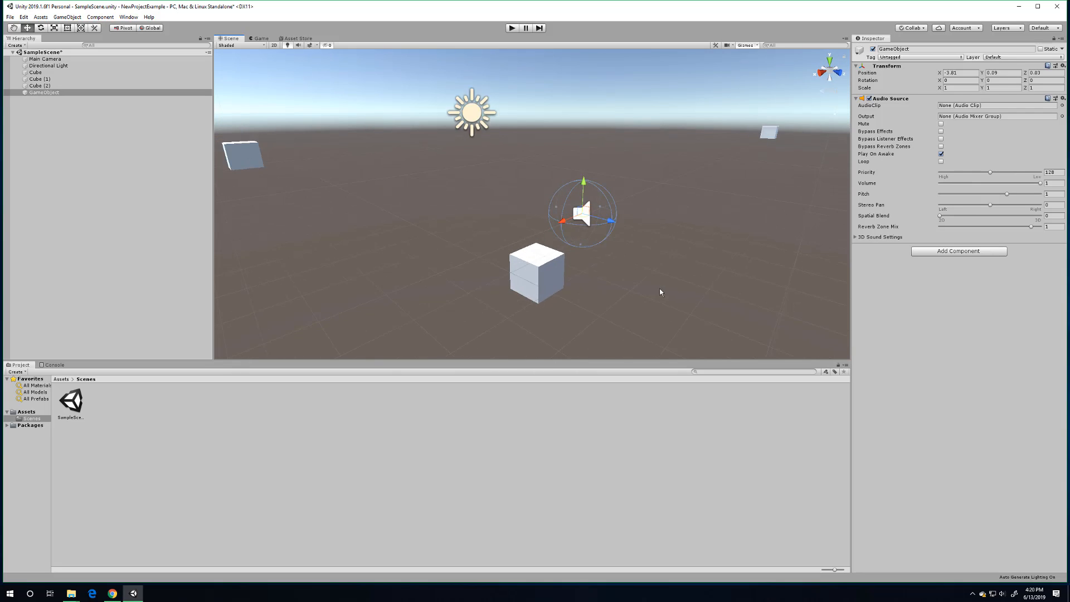
pyautogui.scroll(2, 657, 292)
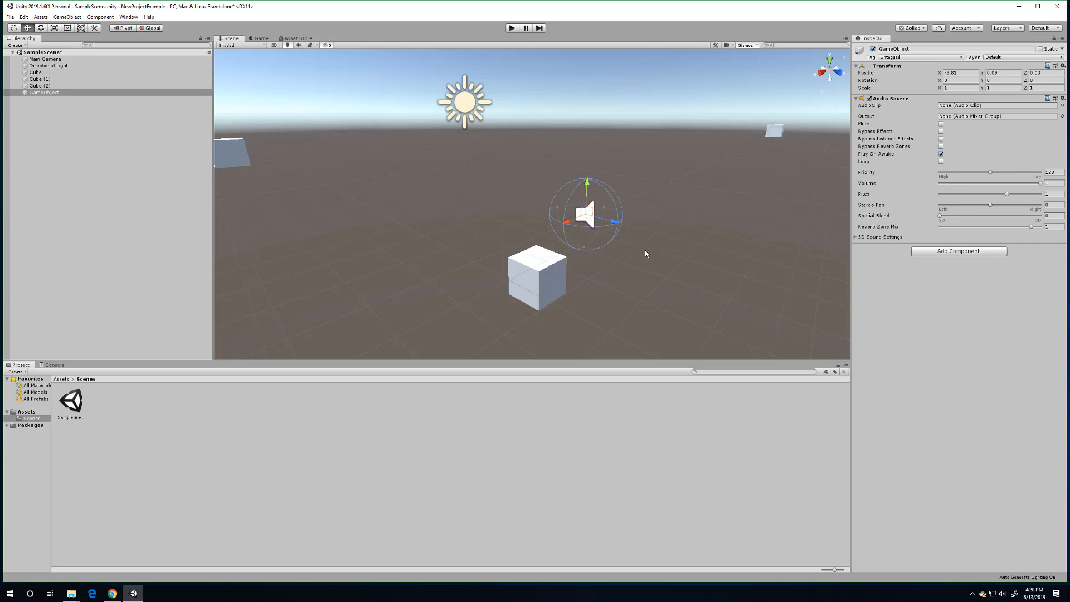